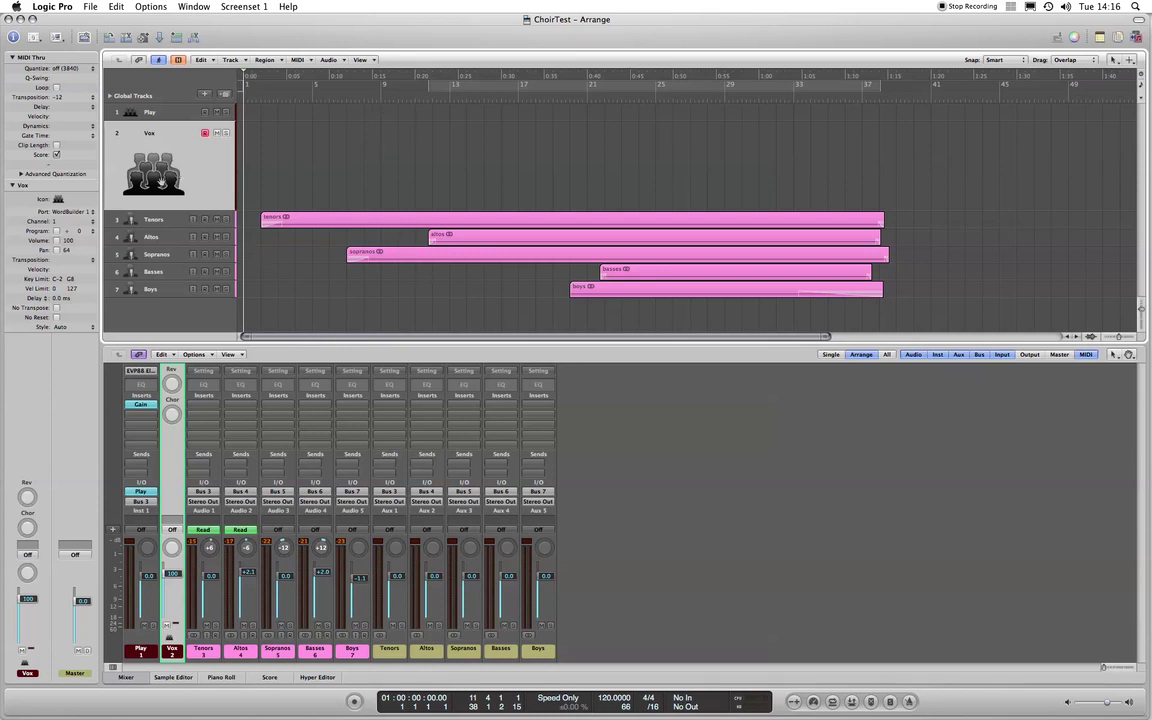
# Open the WordBuilder plugin on the Vox insert and centre its window
pyautogui.doubleClick(153, 172)
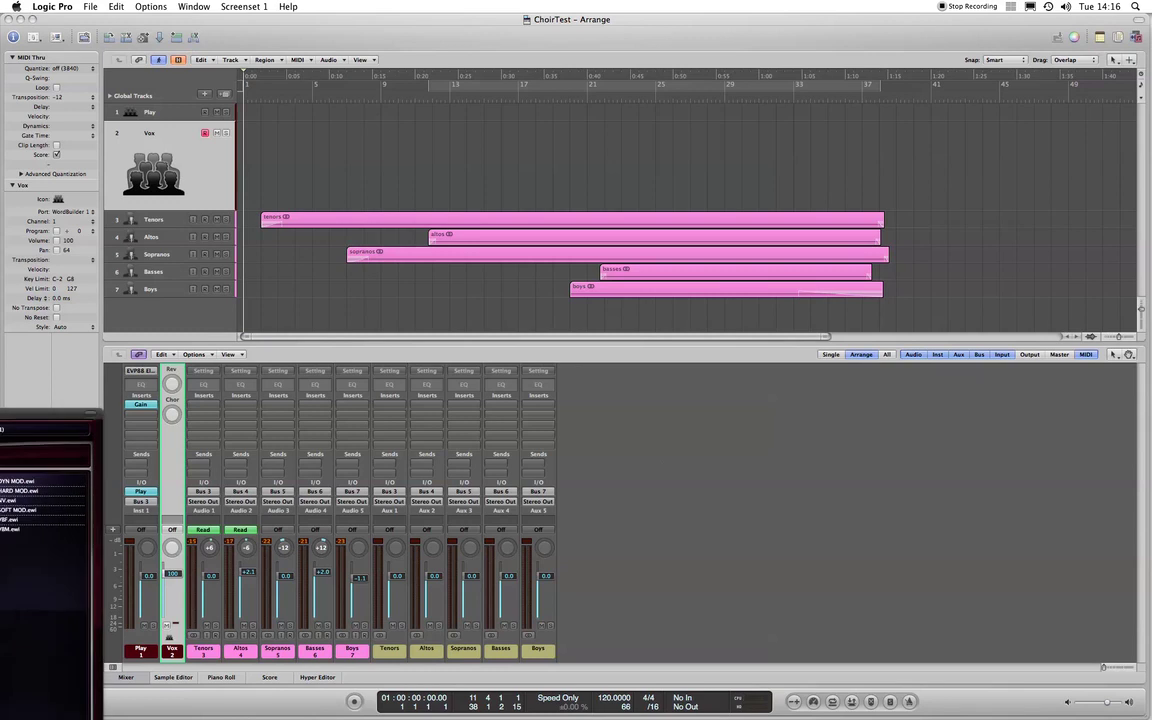
pyautogui.moveTo(20, 372); pyautogui.dragTo(350, 164)
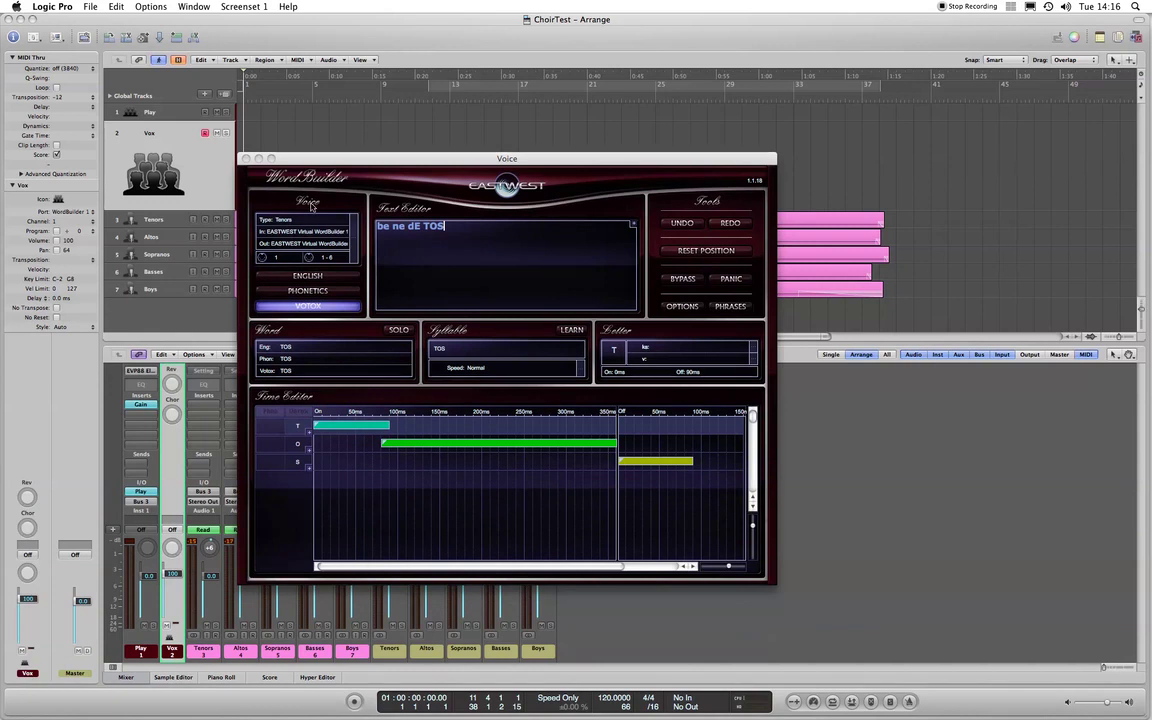
pyautogui.moveTo(314, 158); pyautogui.dragTo(364, 140)
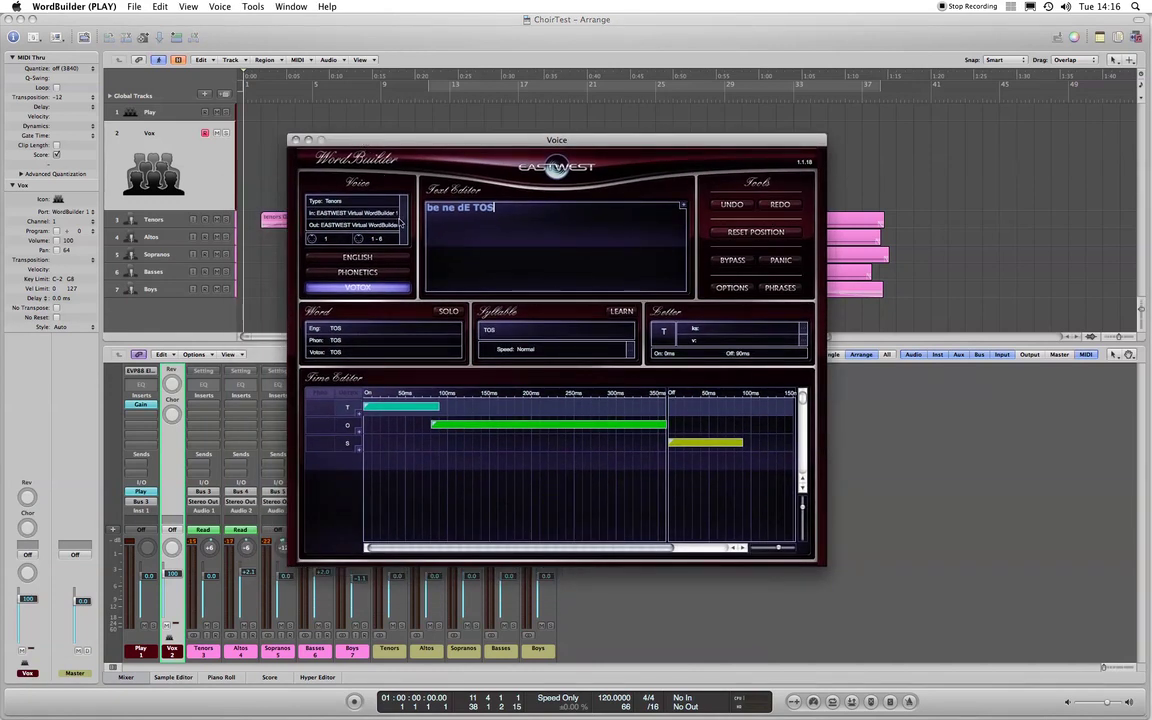
# Keep the Tenors voice on MIDI In WordBuilder 1 and MIDI Out WordBuilder 2, then move WordBuilder aside
pyautogui.click(404, 221)
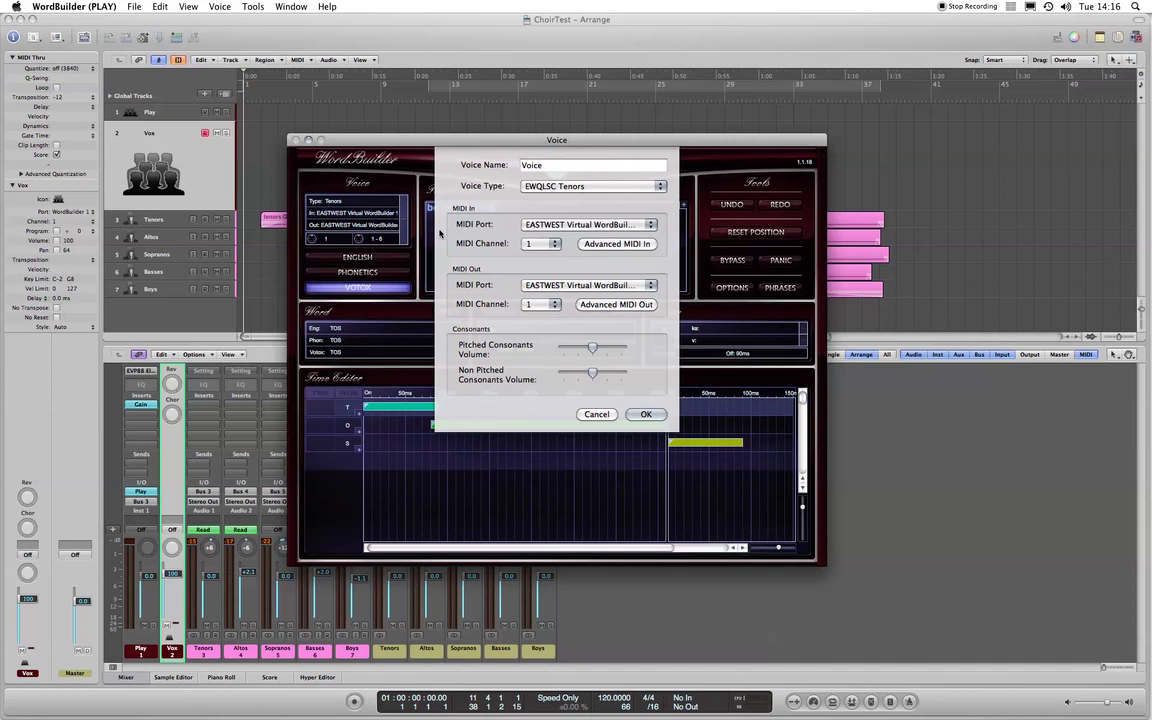
pyautogui.click(588, 224)
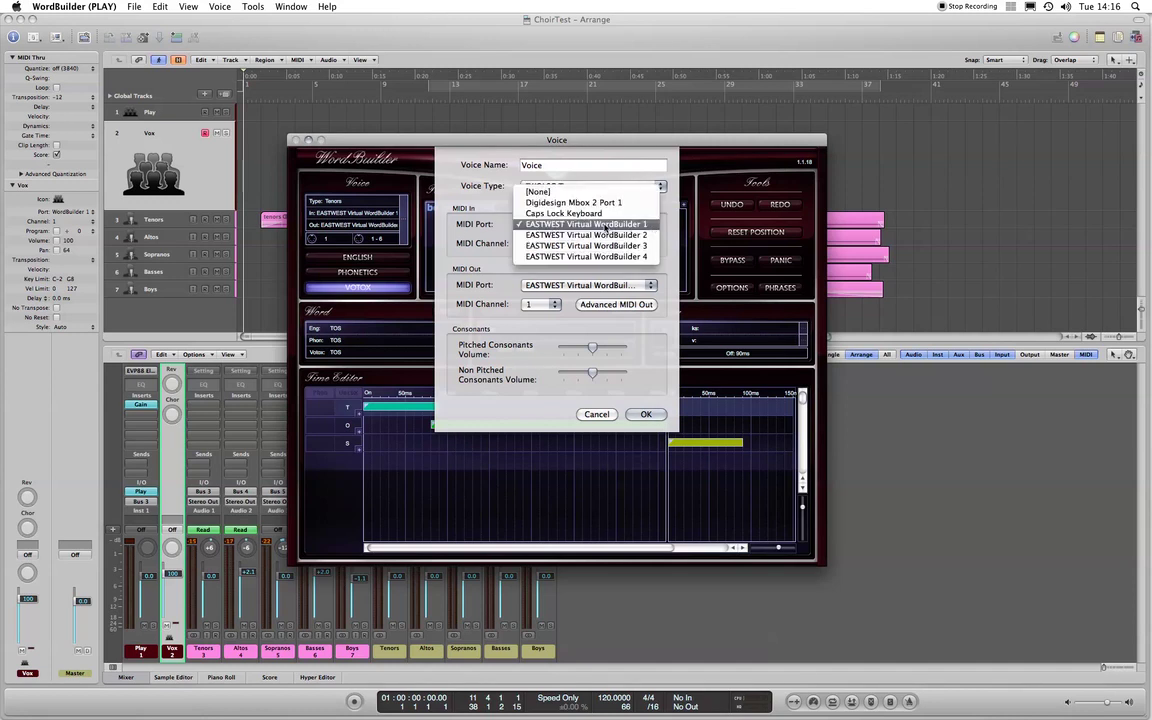
pyautogui.click(607, 226)
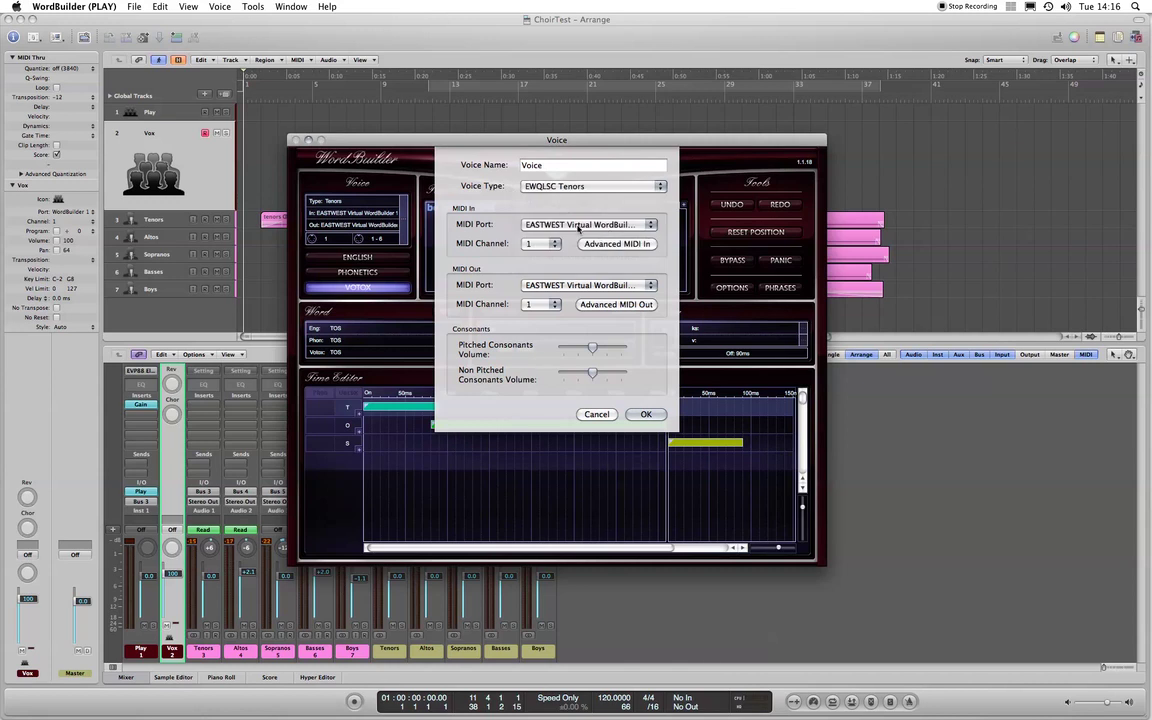
pyautogui.click(645, 286)
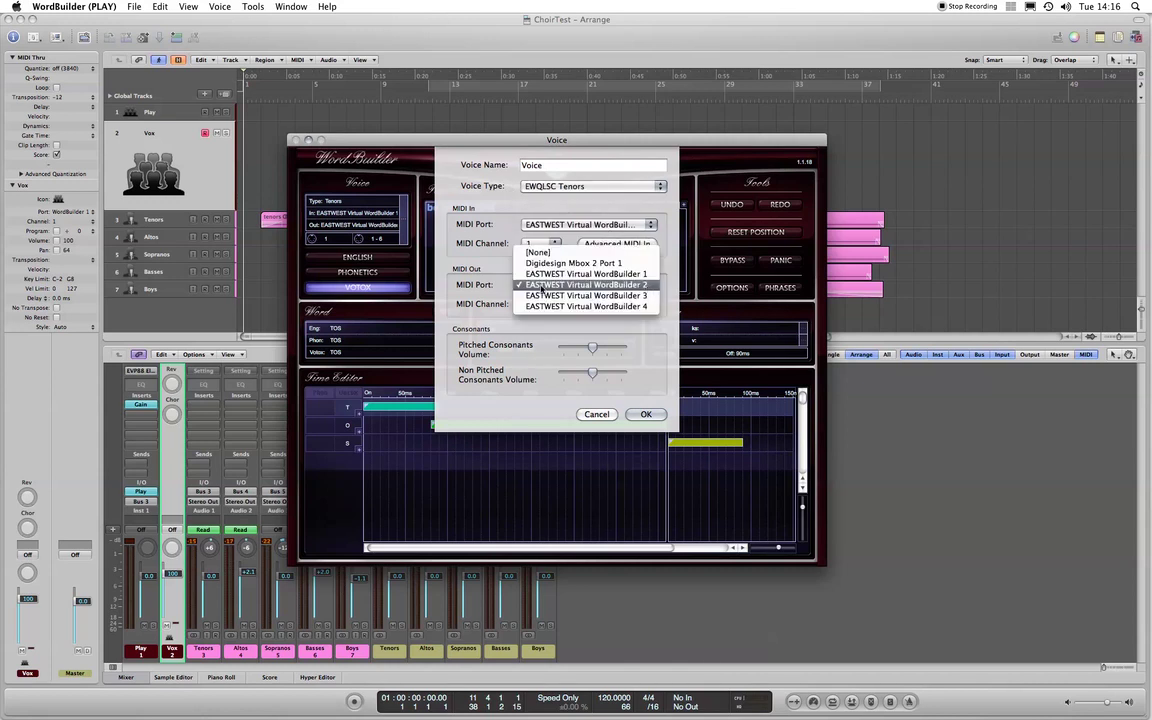
pyautogui.click(616, 286)
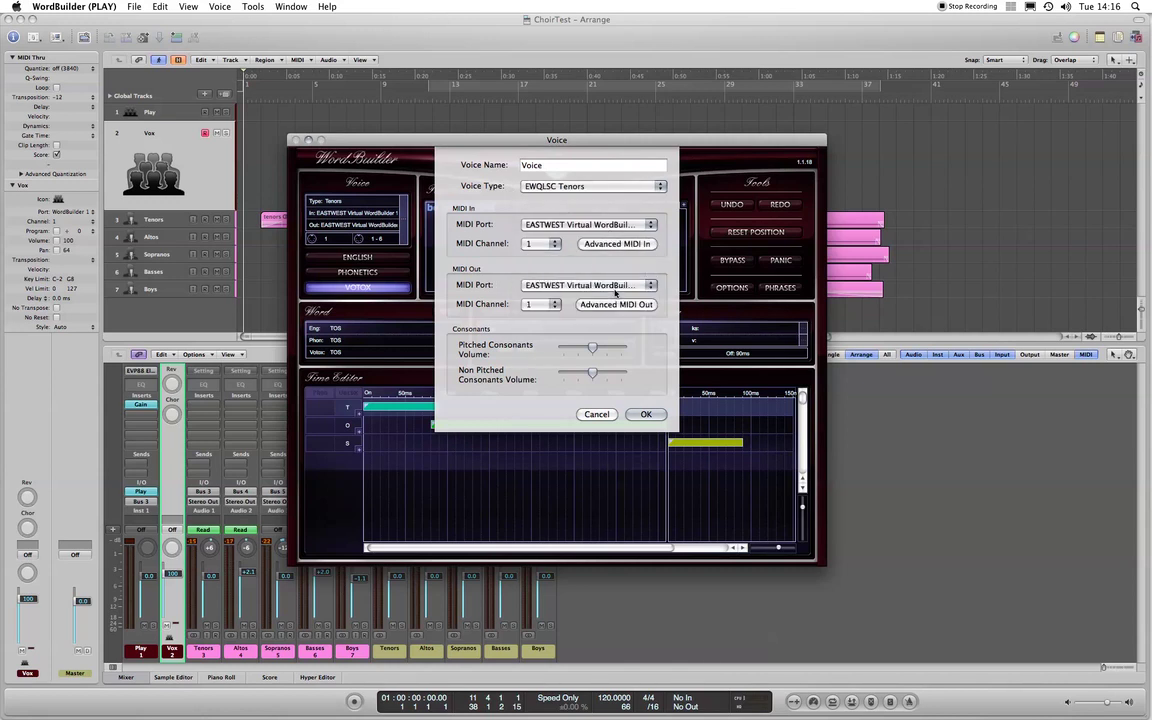
pyautogui.click(646, 416)
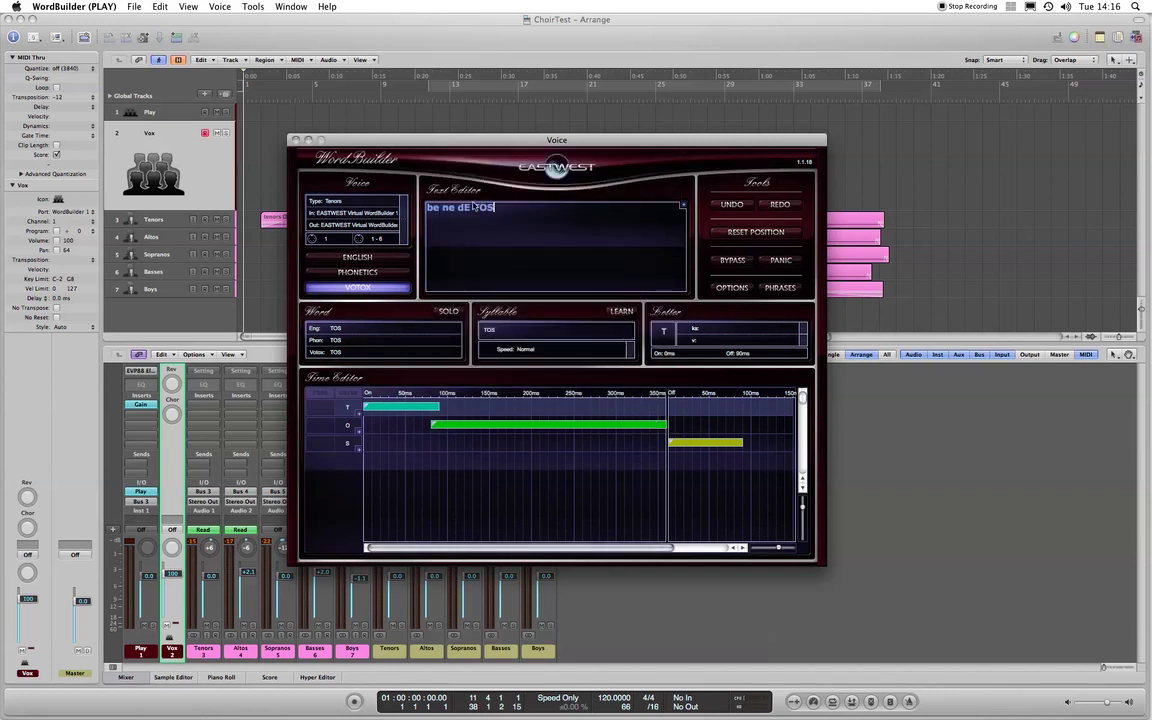
pyautogui.moveTo(520, 140); pyautogui.dragTo(569, 112)
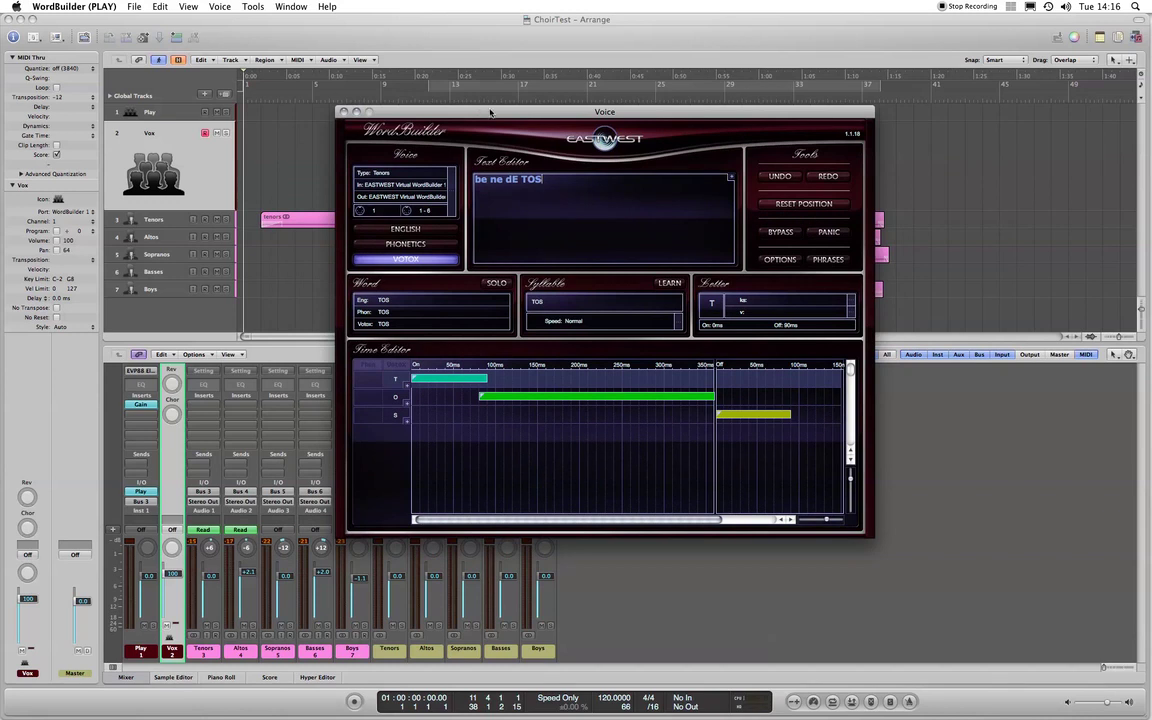
pyautogui.moveTo(446, 113); pyautogui.dragTo(0, 330)
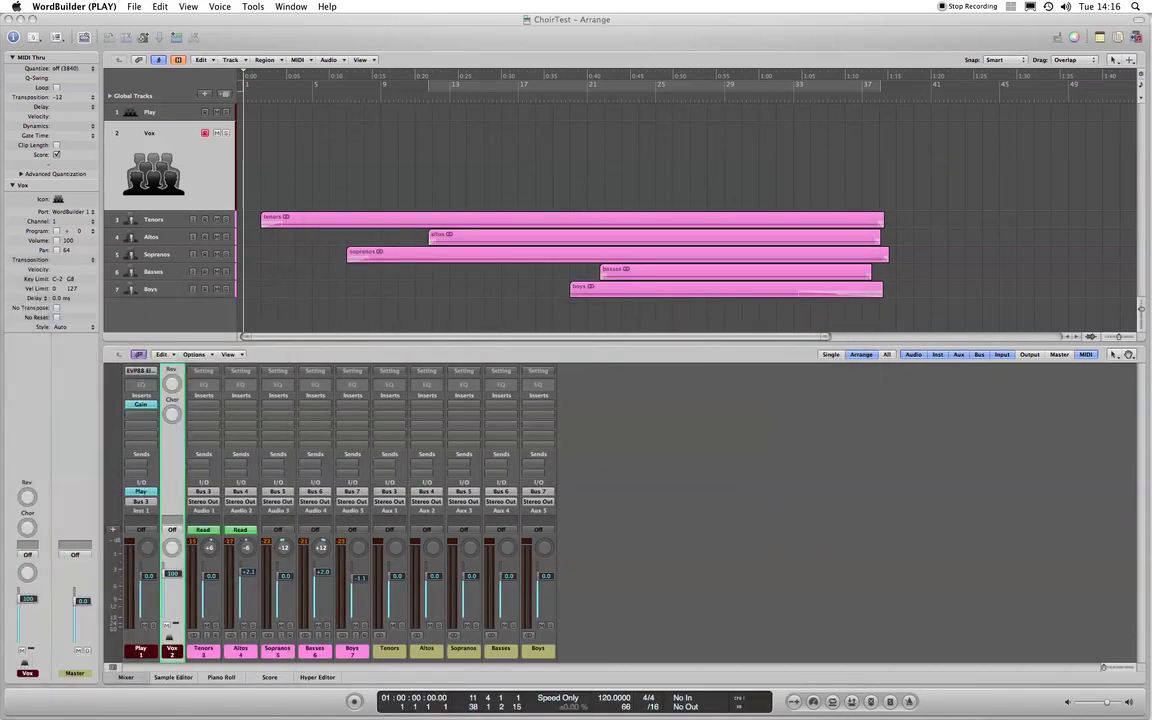
pyautogui.click(20, 330)
pyautogui.moveTo(60, 258); pyautogui.dragTo(560, 163)
pyautogui.click(145, 109)
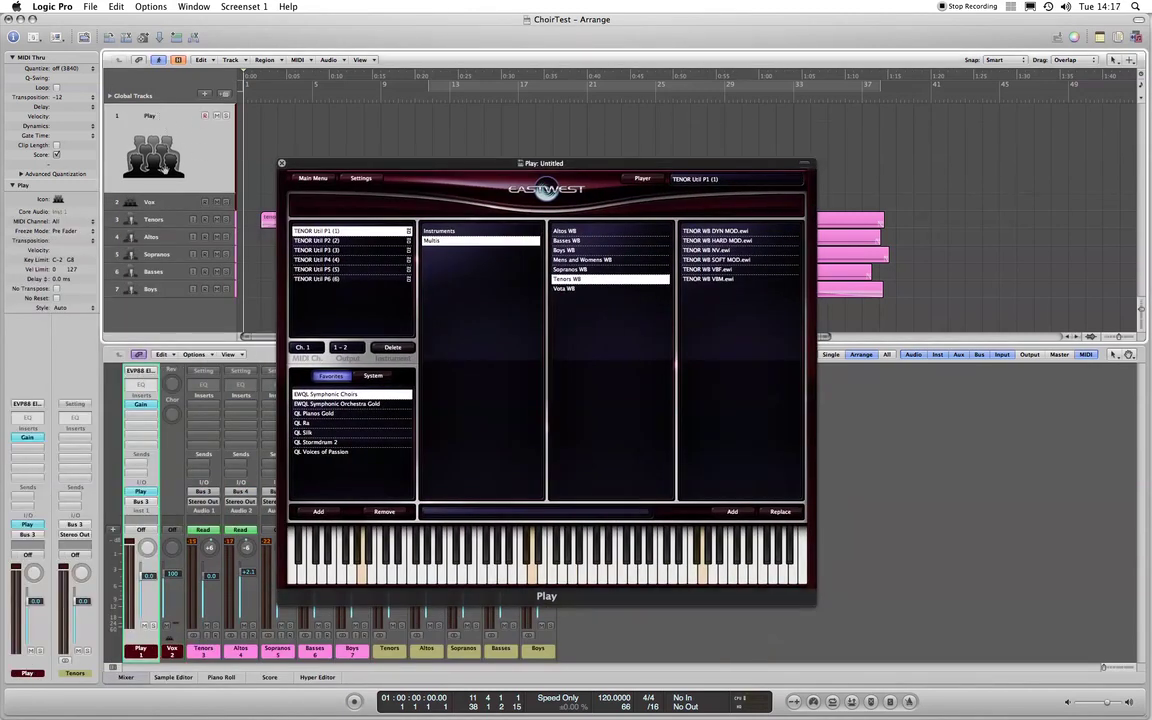
pyautogui.moveTo(334, 167); pyautogui.dragTo(388, 148)
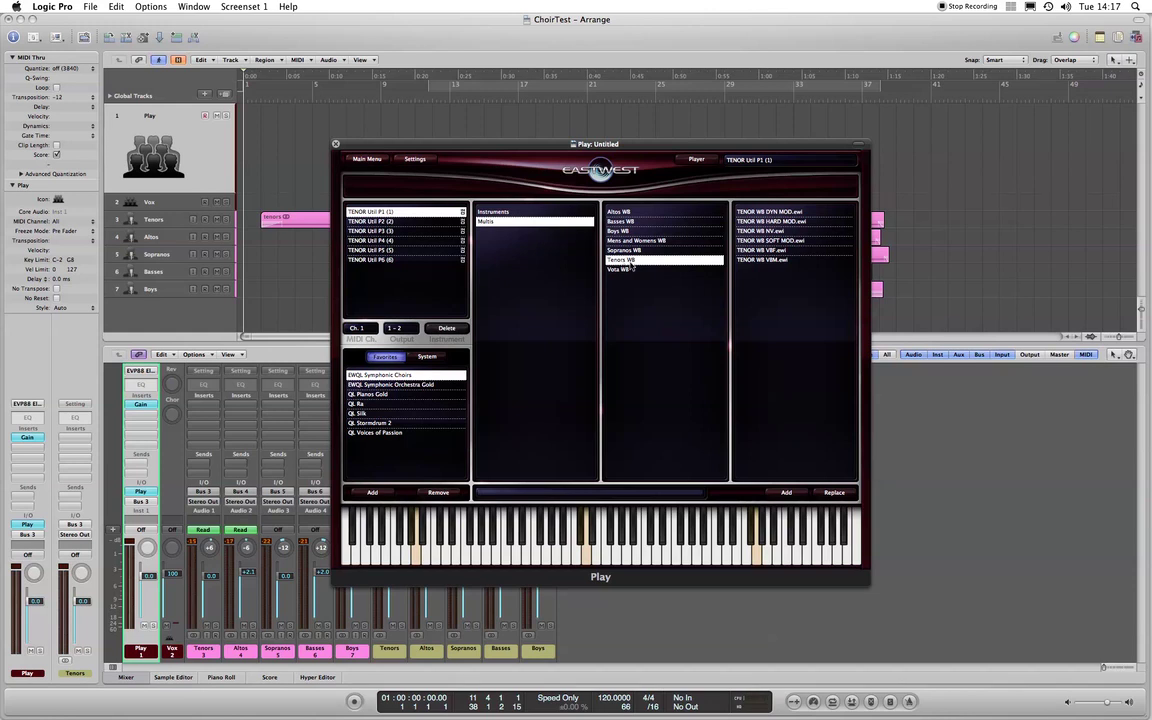
pyautogui.moveTo(520, 145); pyautogui.dragTo(493, 255)
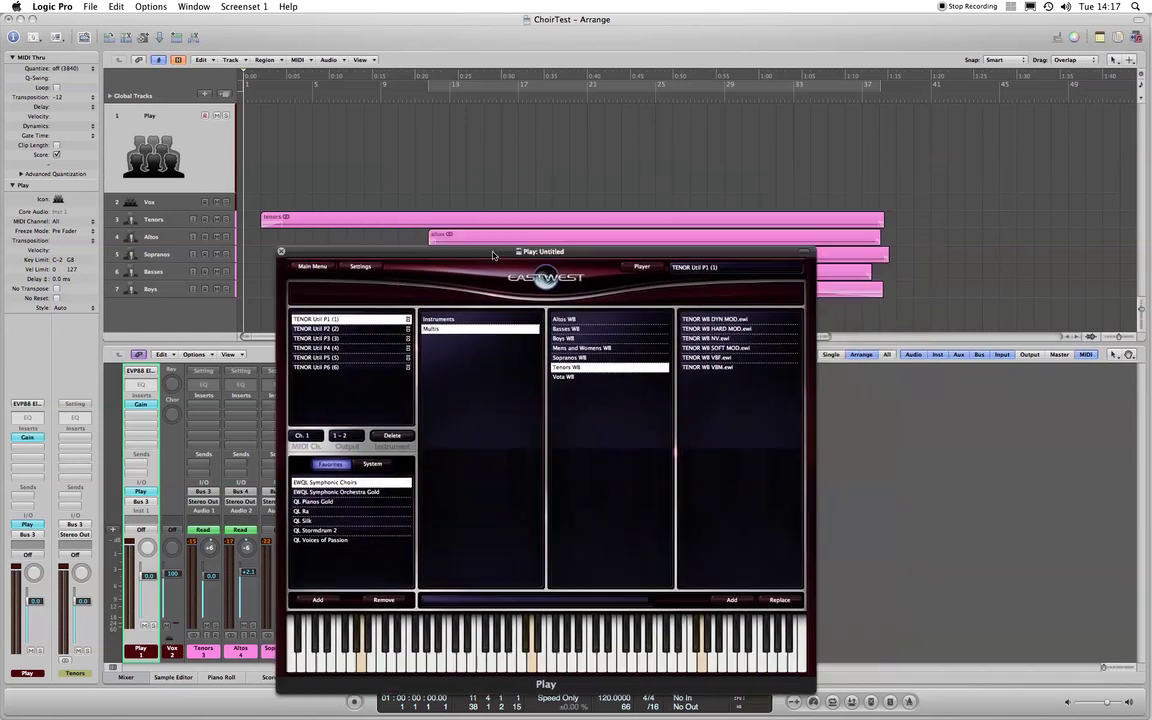
pyautogui.press('super+w')
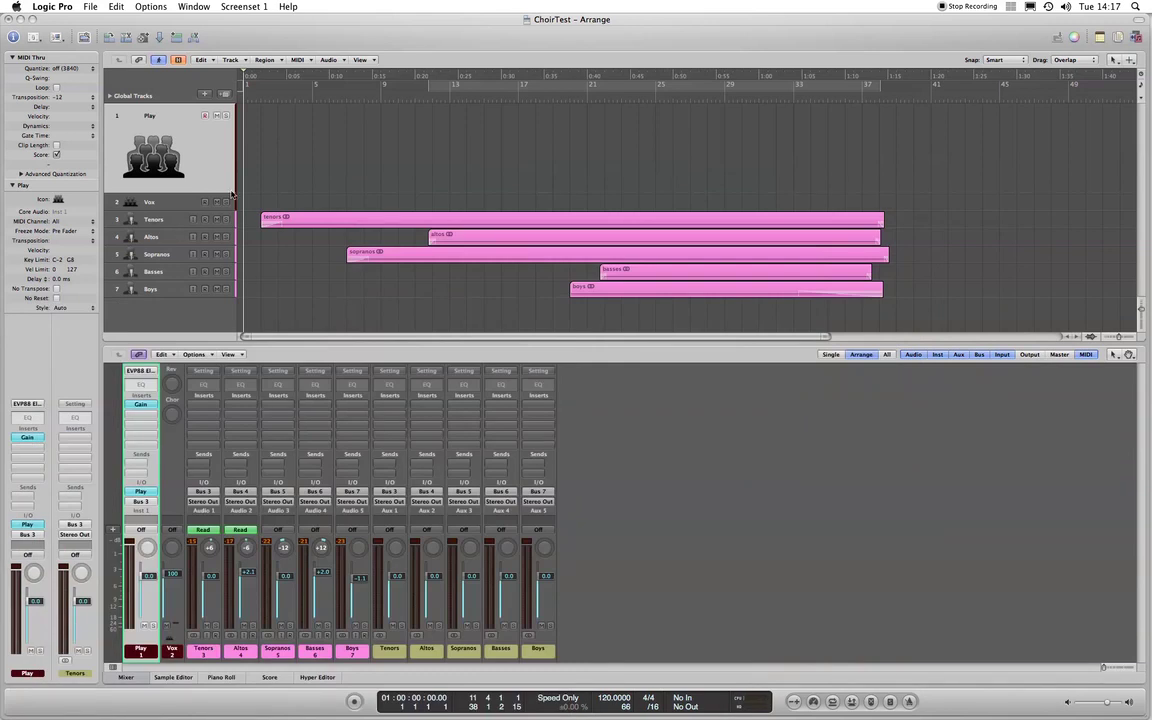
pyautogui.click(169, 204)
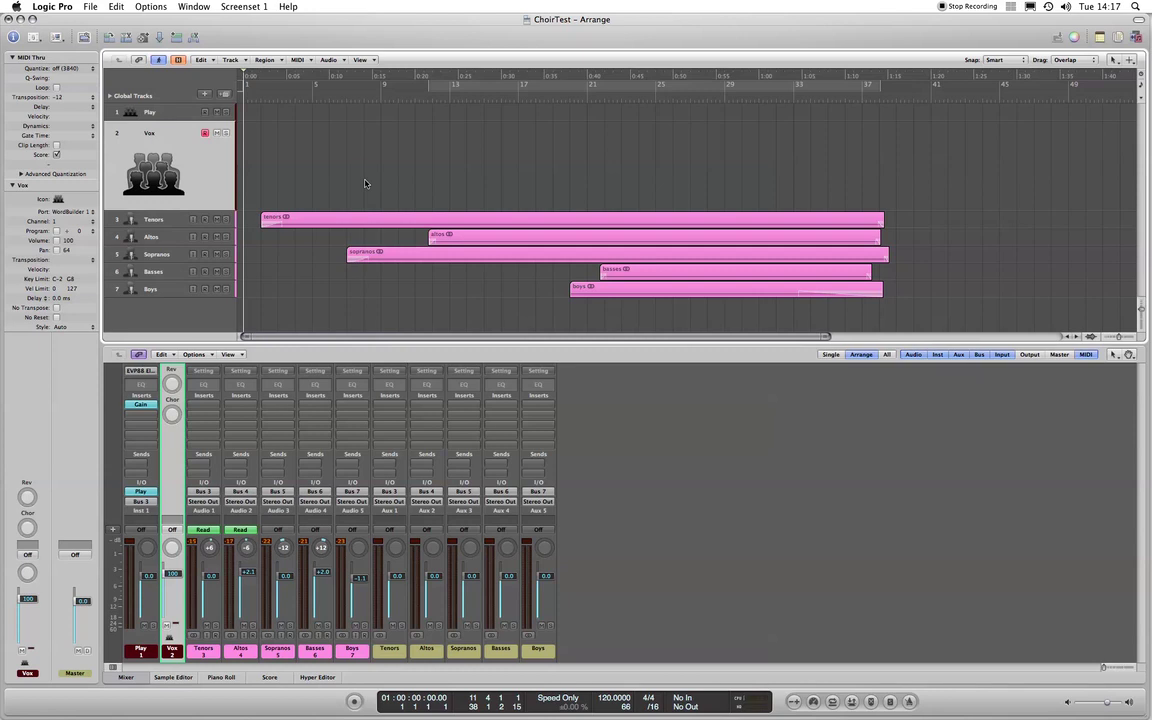
# Bring up the ChoirTest Environment window, enlarged and repositioned to show its routing
pyautogui.click(189, 6)
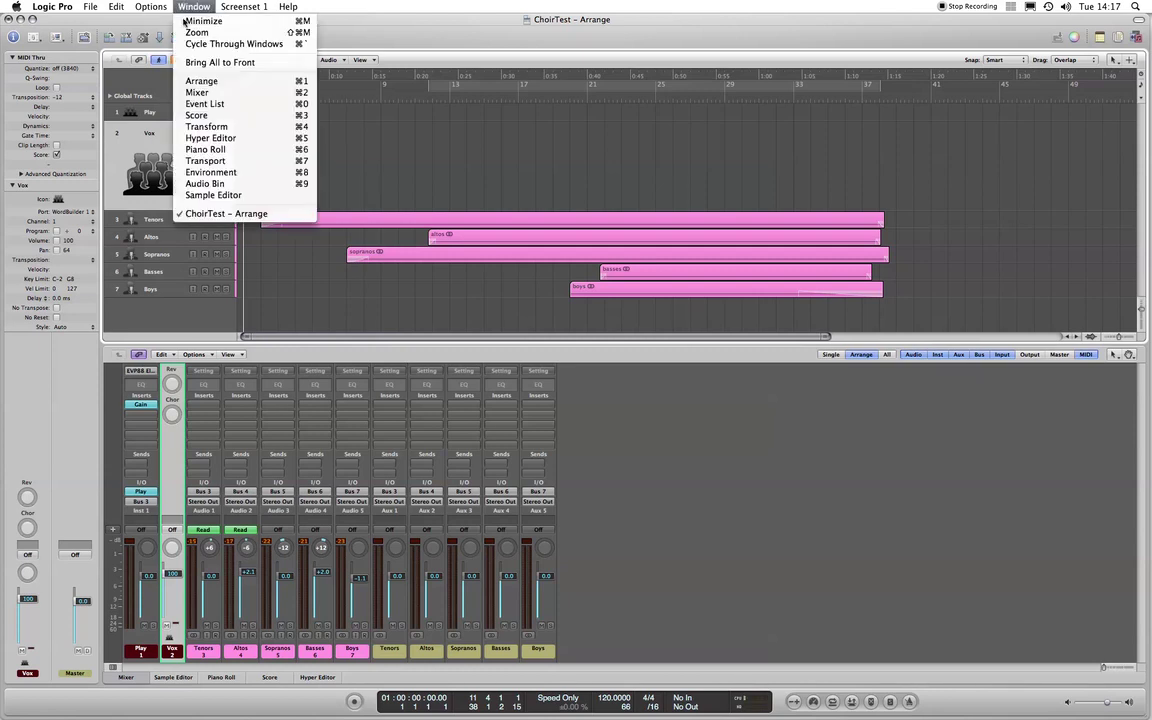
pyautogui.click(216, 172)
pyautogui.moveTo(537, 103)
pyautogui.mouseDown()
pyautogui.moveTo(588, 118)
pyautogui.moveTo(534, 121)
pyautogui.mouseUp()
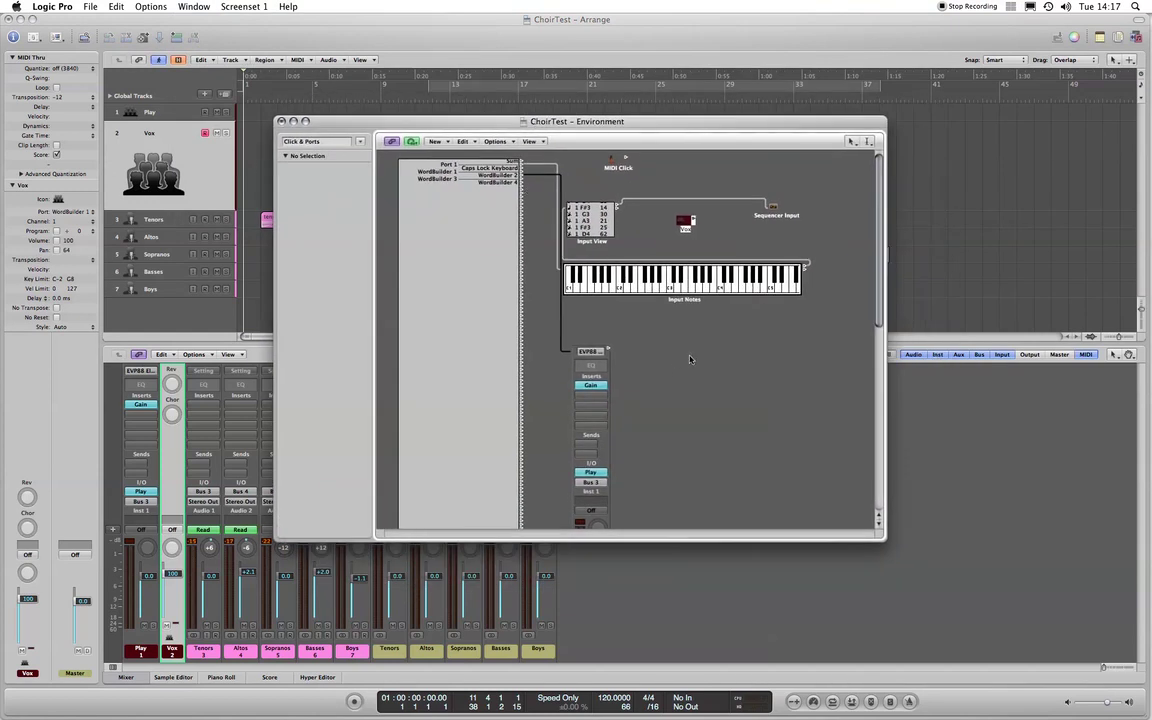
pyautogui.scroll(-5, 670, 365)
pyautogui.scroll(1, 600, 375)
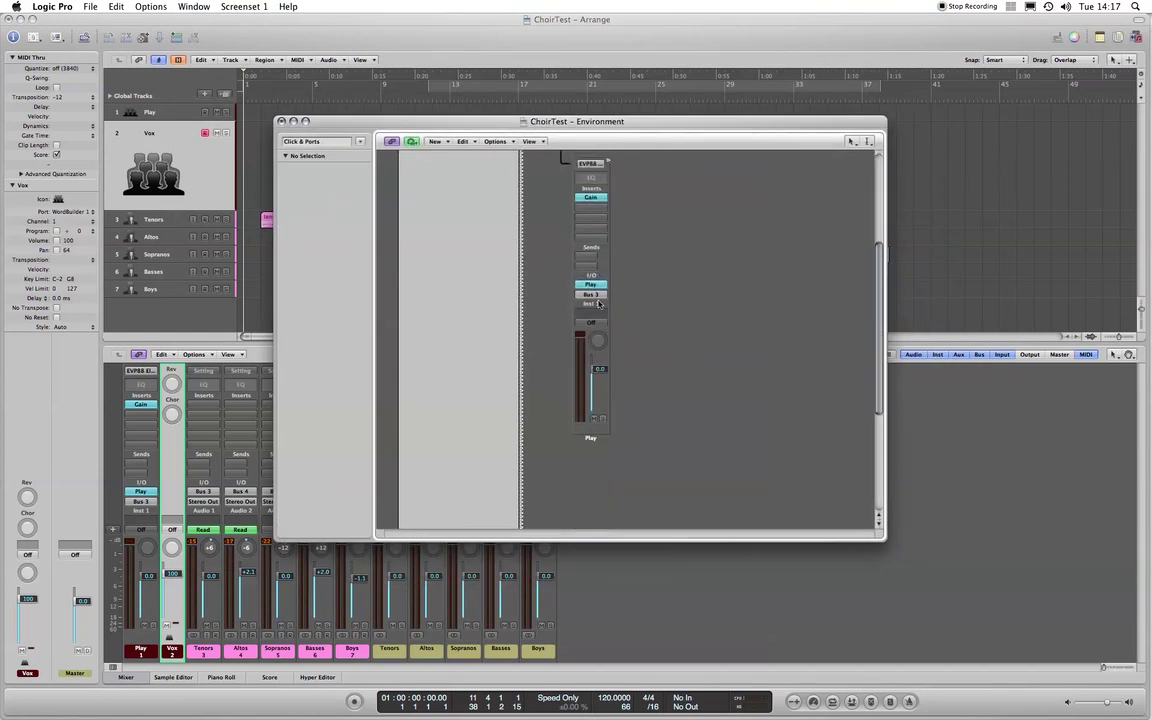
pyautogui.scroll(5, 655, 352)
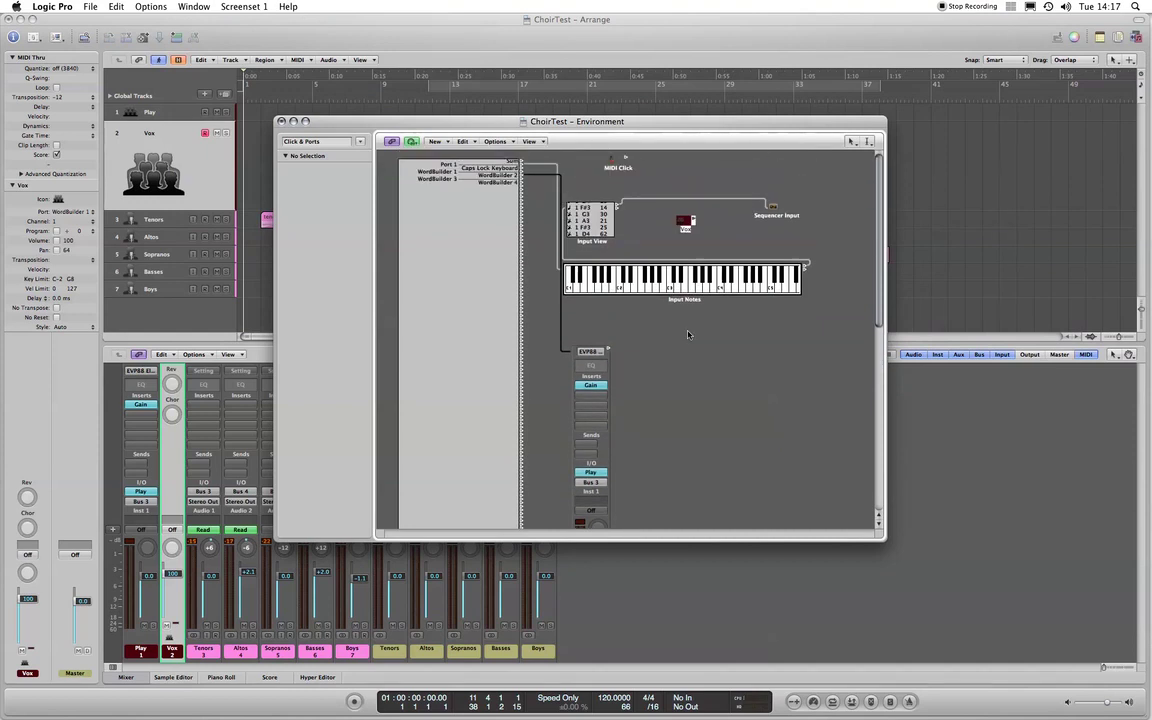
pyautogui.moveTo(882, 535); pyautogui.dragTo(1010, 643)
pyautogui.moveTo(605, 127); pyautogui.dragTo(531, 94)
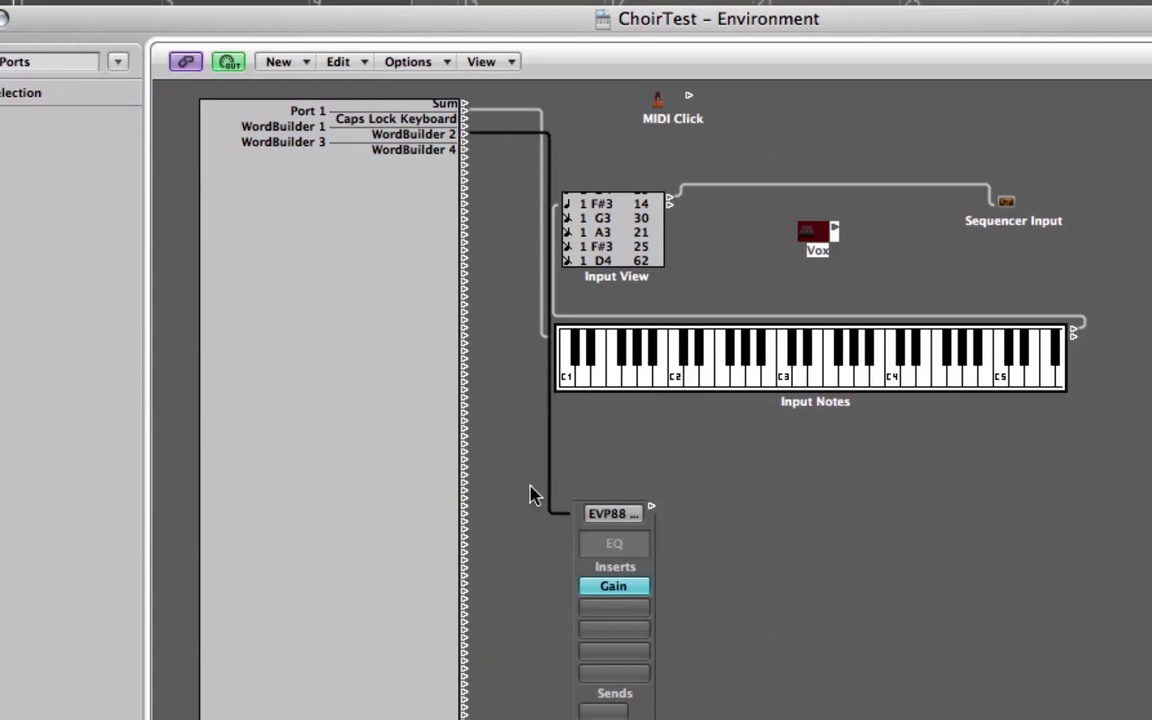
pyautogui.scroll(-10, 604, 489)
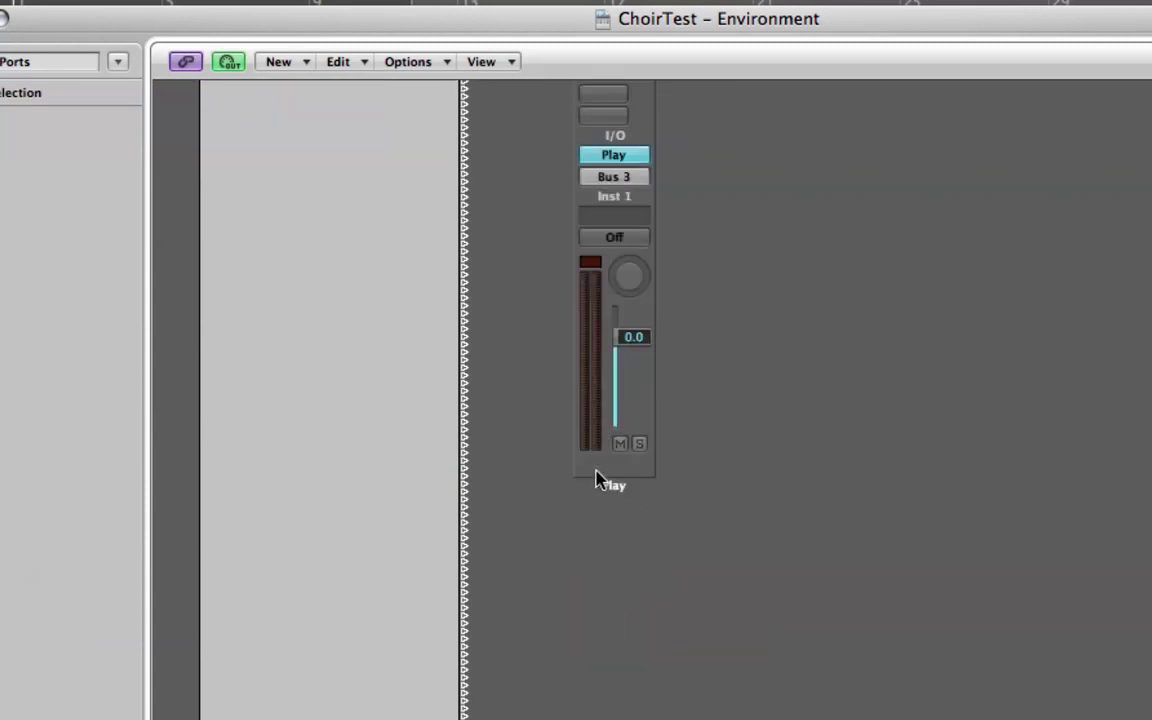
pyautogui.scroll(10, 596, 481)
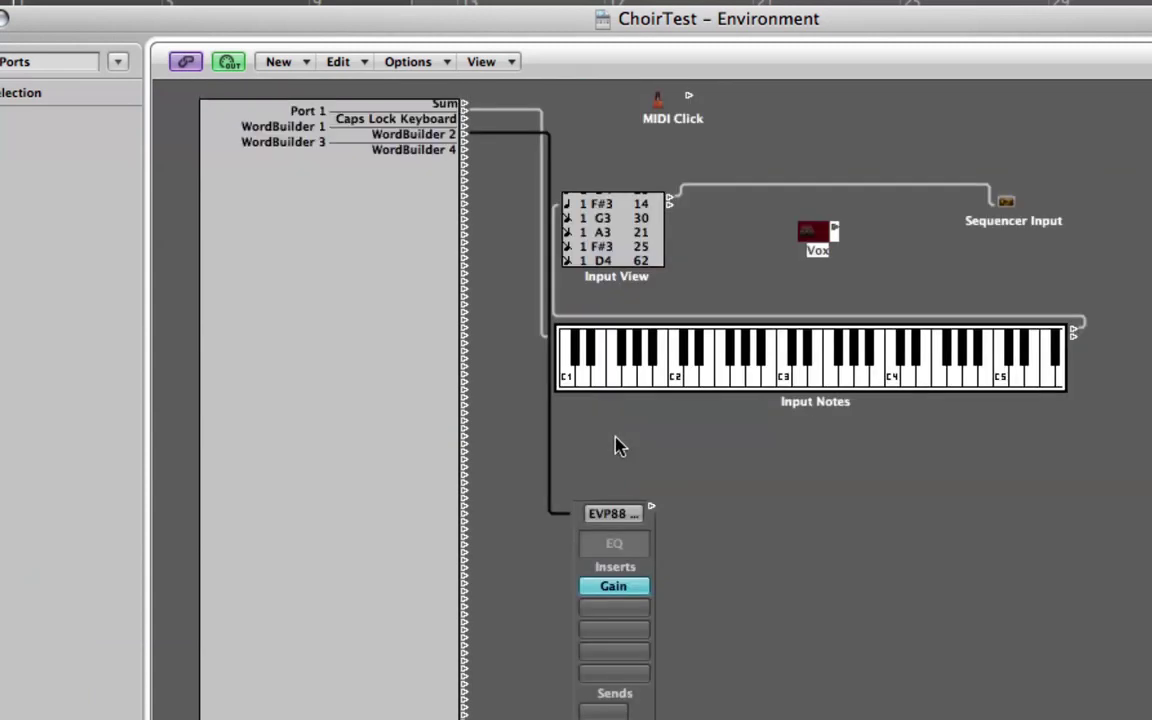
# Select the Vox object, then close the Environment window
pyautogui.click(805, 237)
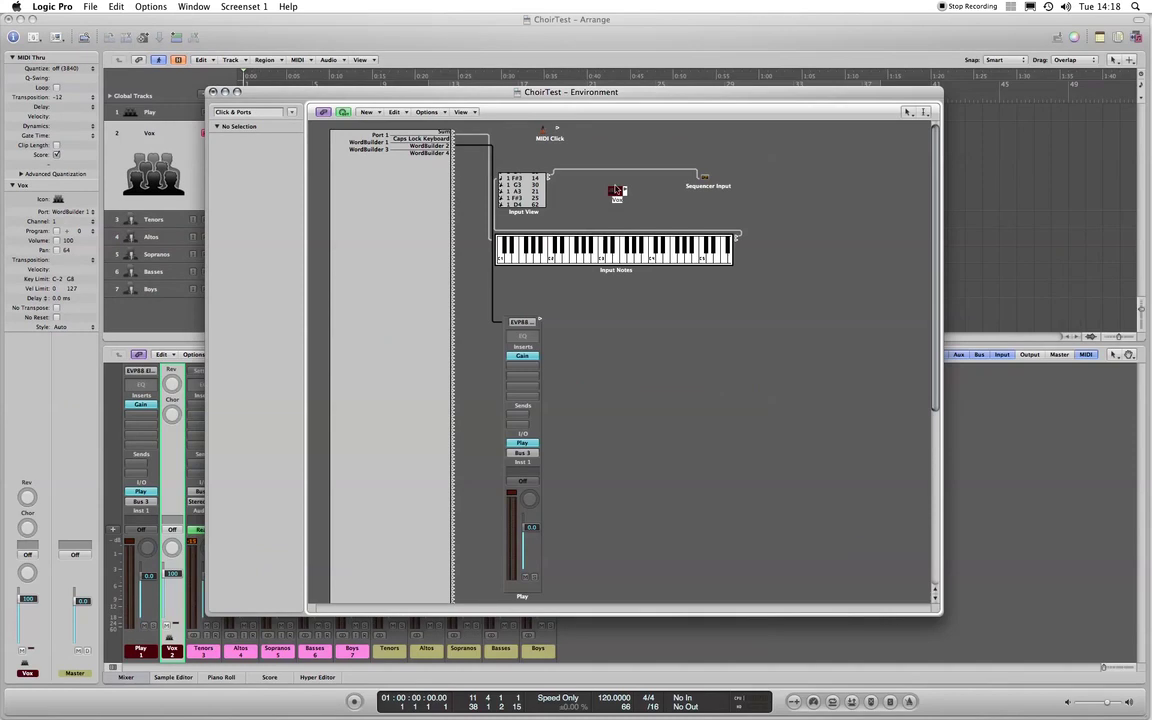
pyautogui.moveTo(242, 93); pyautogui.dragTo(335, 122)
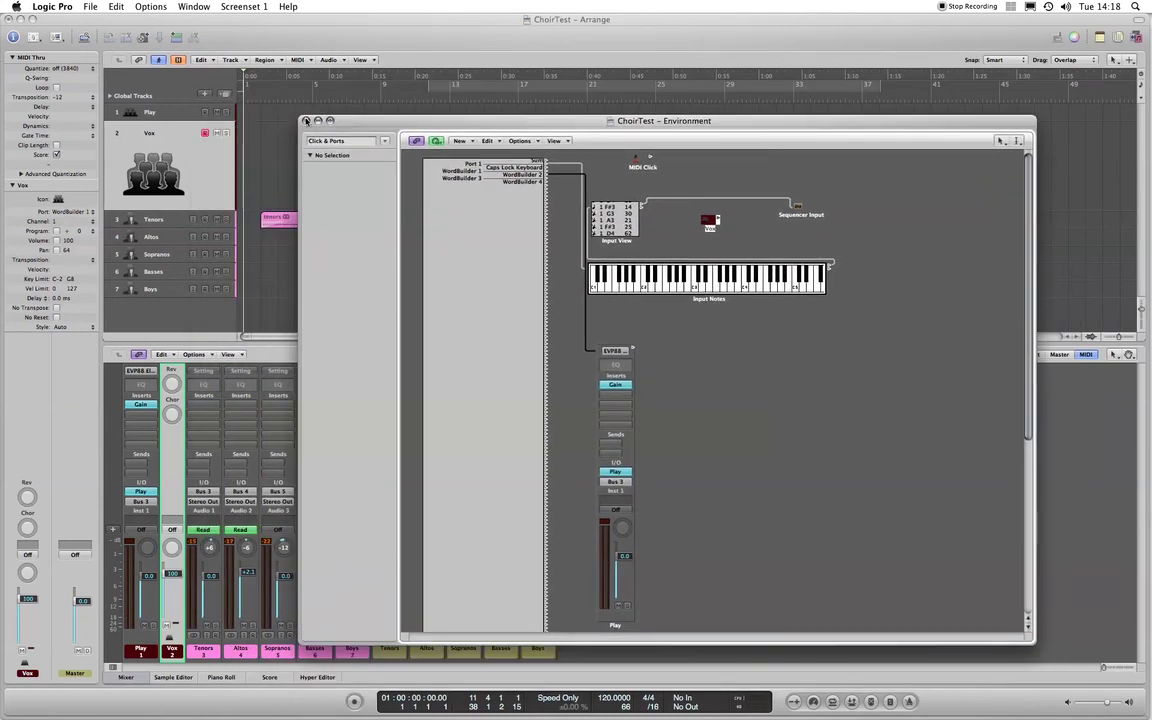
pyautogui.click(306, 121)
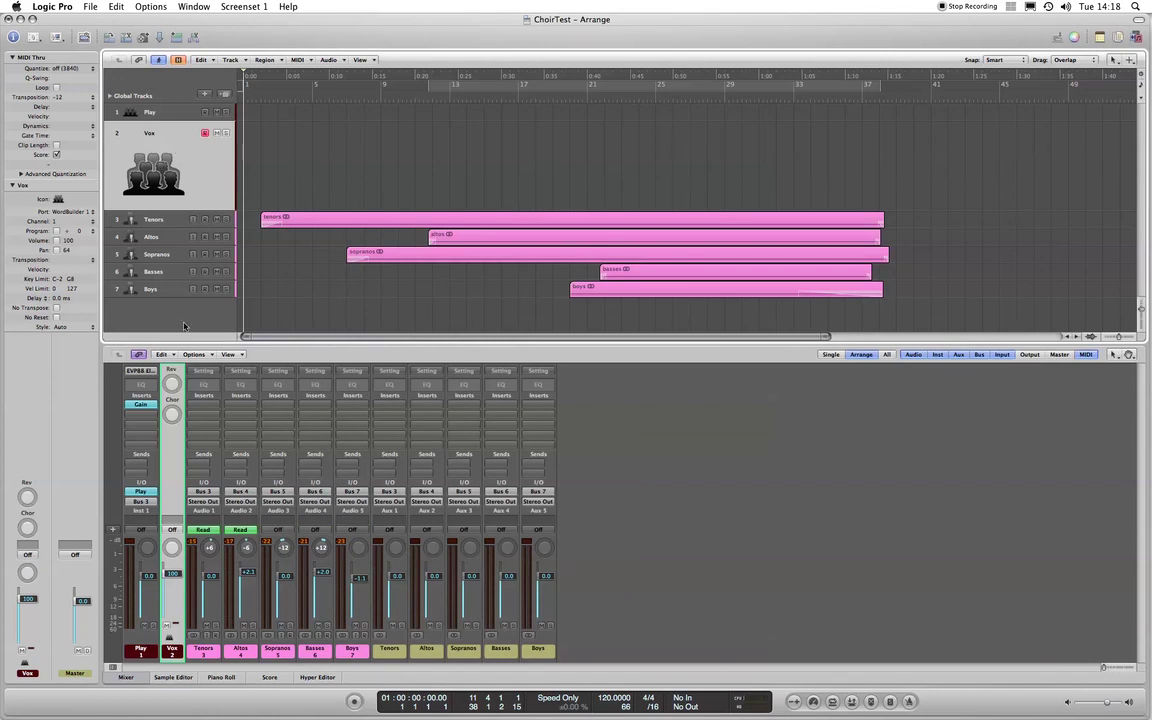
# Start recording MIDI on the Vox track from about bar 39
pyautogui.click(171, 112)
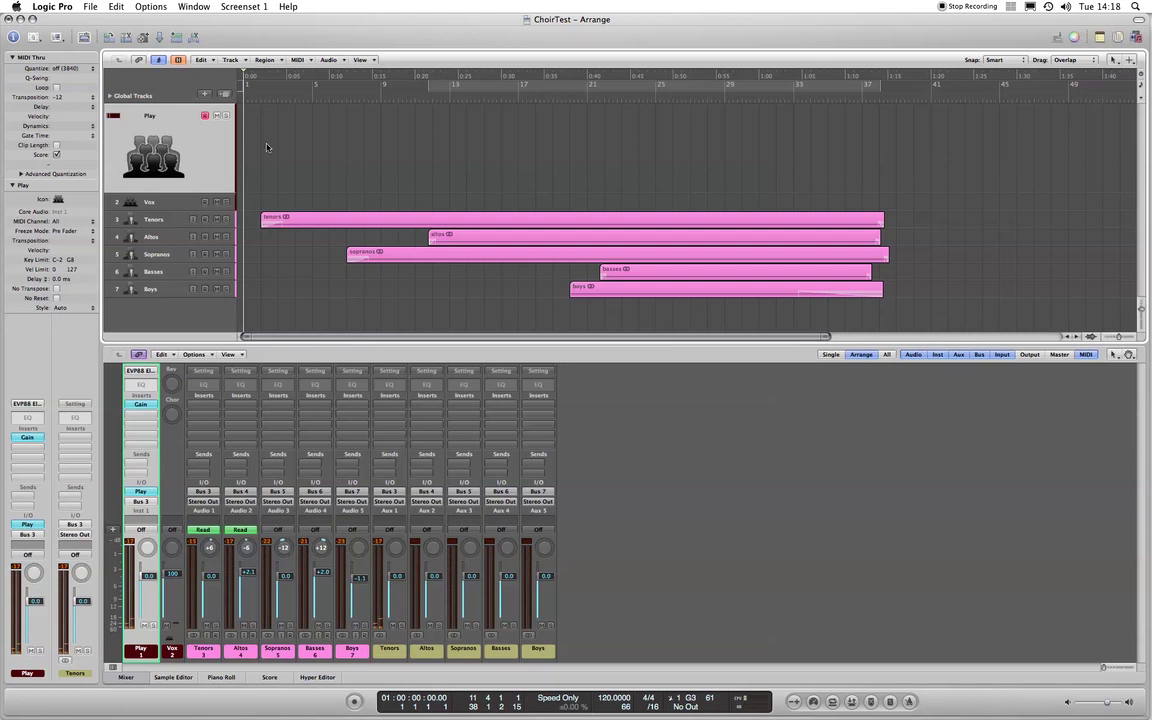
pyautogui.click(205, 204)
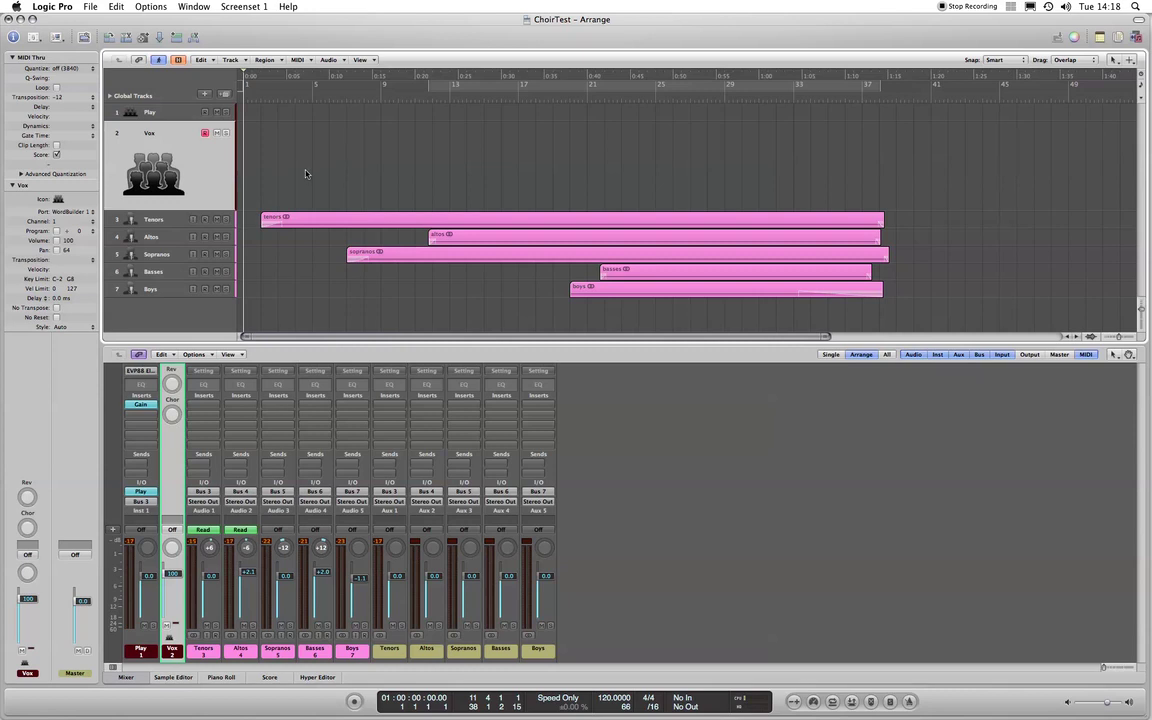
pyautogui.click(898, 99)
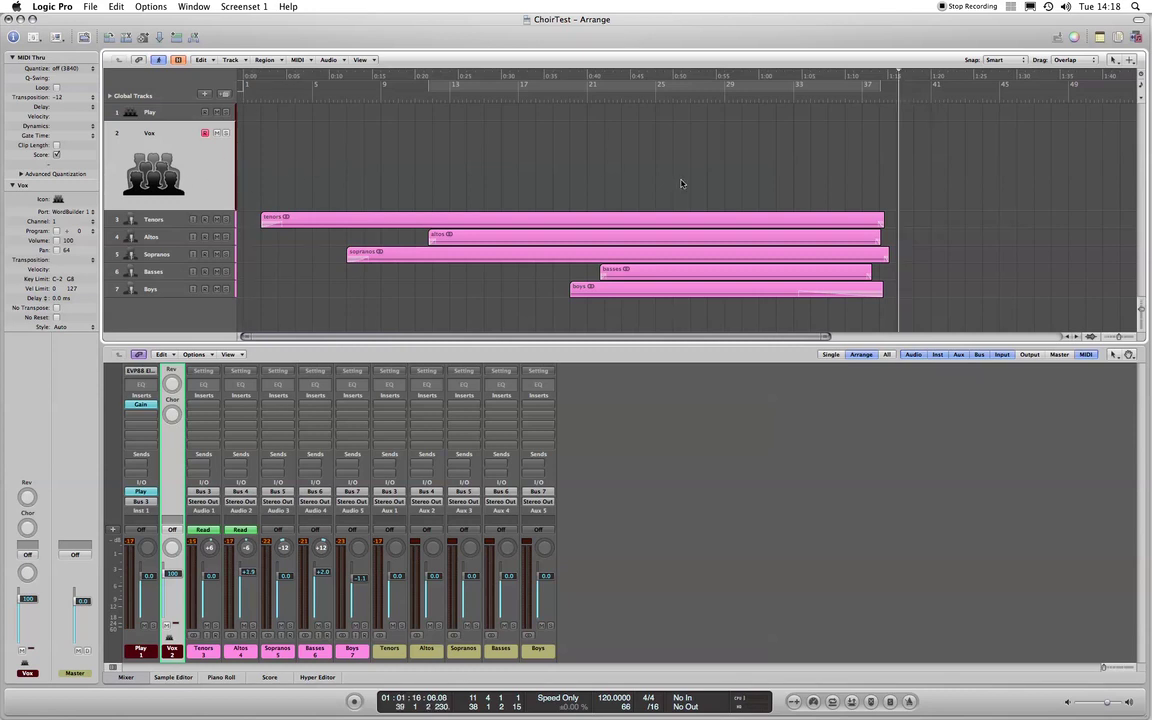
pyautogui.press('r')
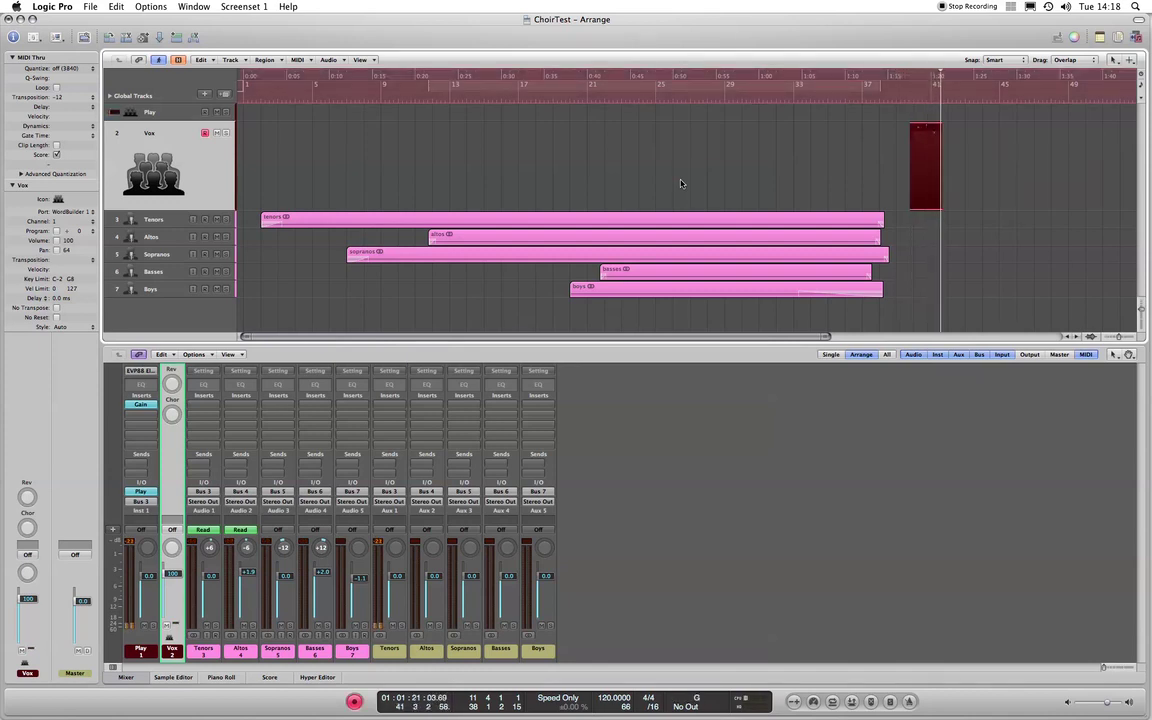
# Stop the Vox take and raise one of its notes by two semitones in the Piano Roll
pyautogui.press('space')
pyautogui.click(912, 172)
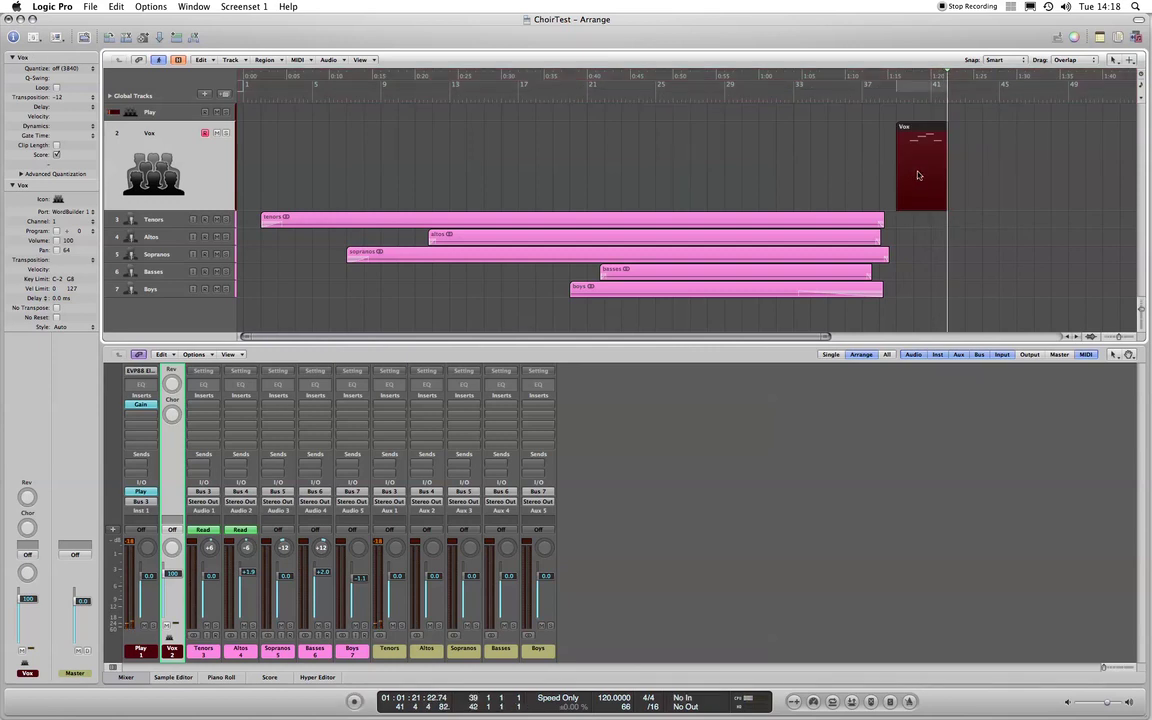
pyautogui.press('p')
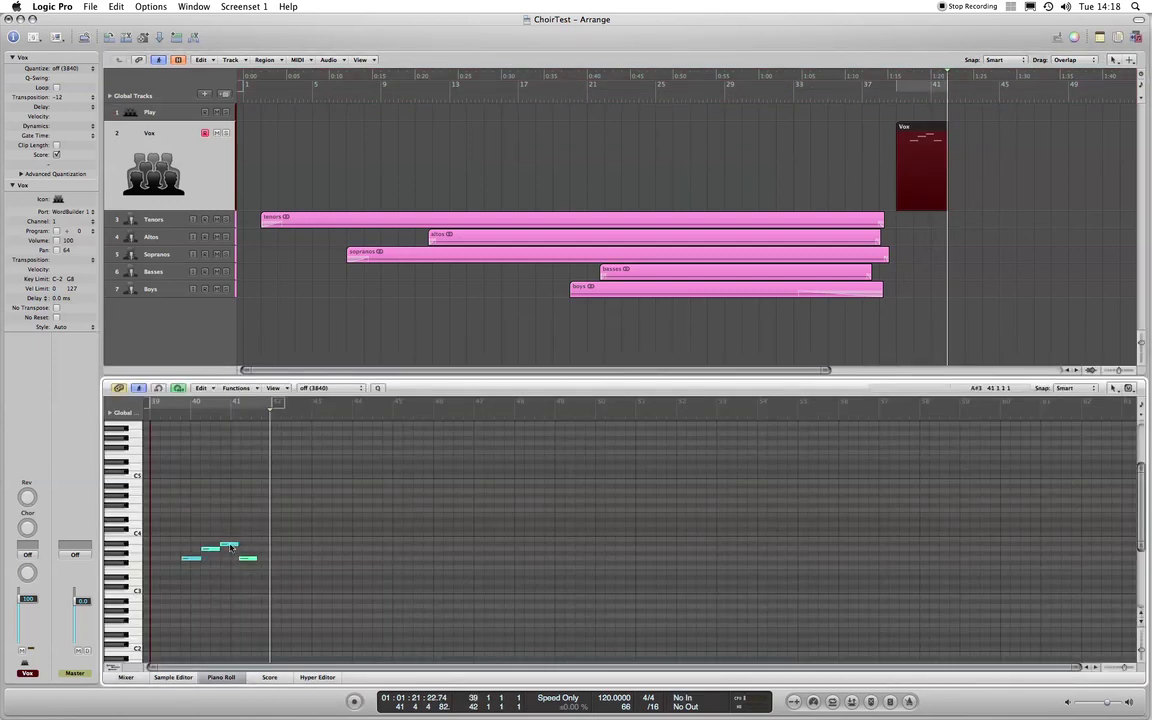
pyautogui.moveTo(232, 543); pyautogui.dragTo(229, 534)
pyautogui.click(872, 169)
# Delete the Vox test region, return to the project start, and select Tenors
pyautogui.click(923, 169)
pyautogui.press('Delete')
pyautogui.press('Return')
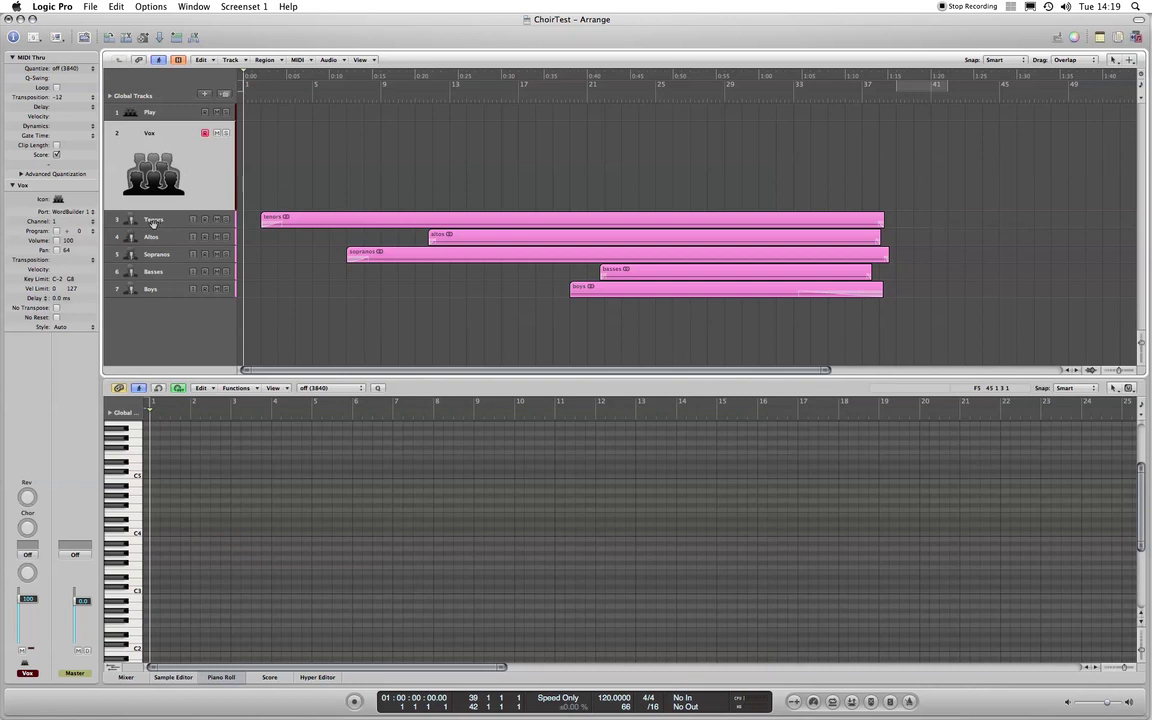
pyautogui.click(305, 218)
pyautogui.press('x')
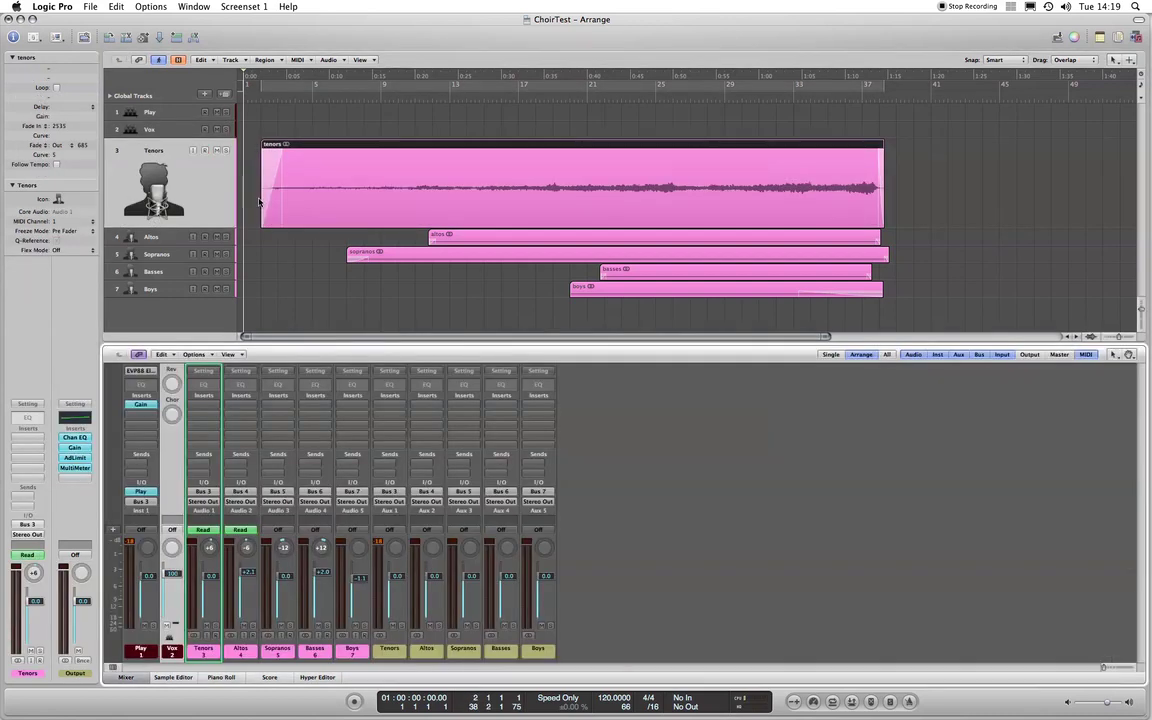
pyautogui.click(160, 128)
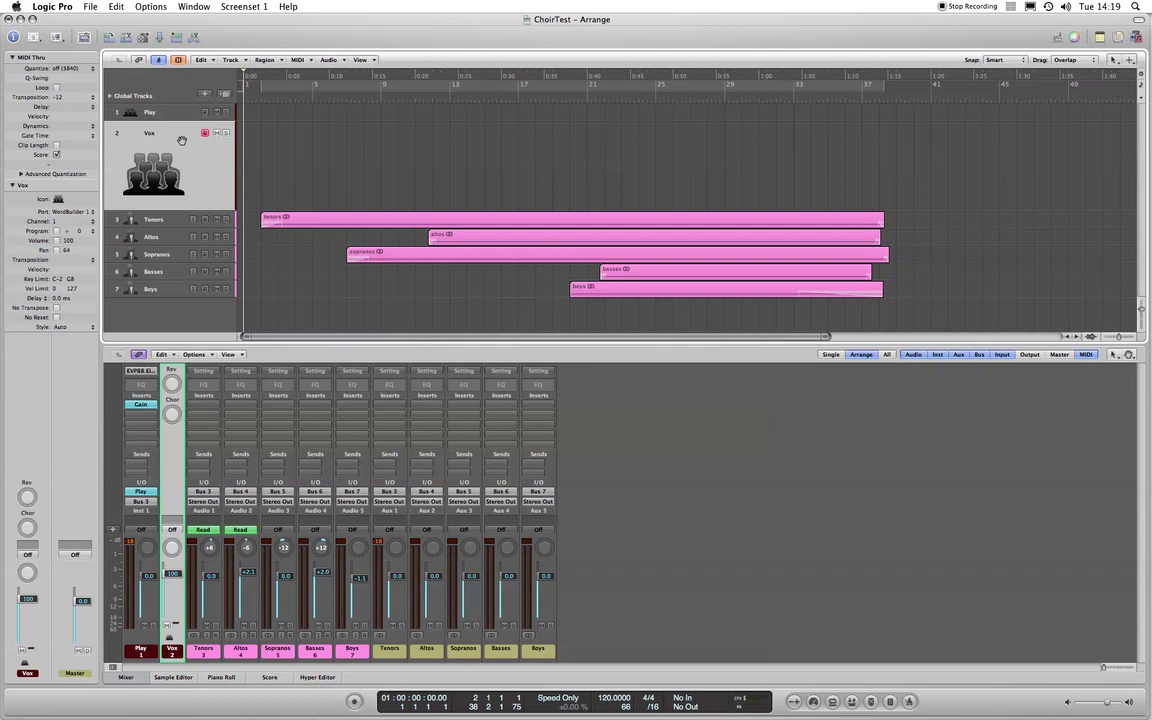
pyautogui.click(151, 118)
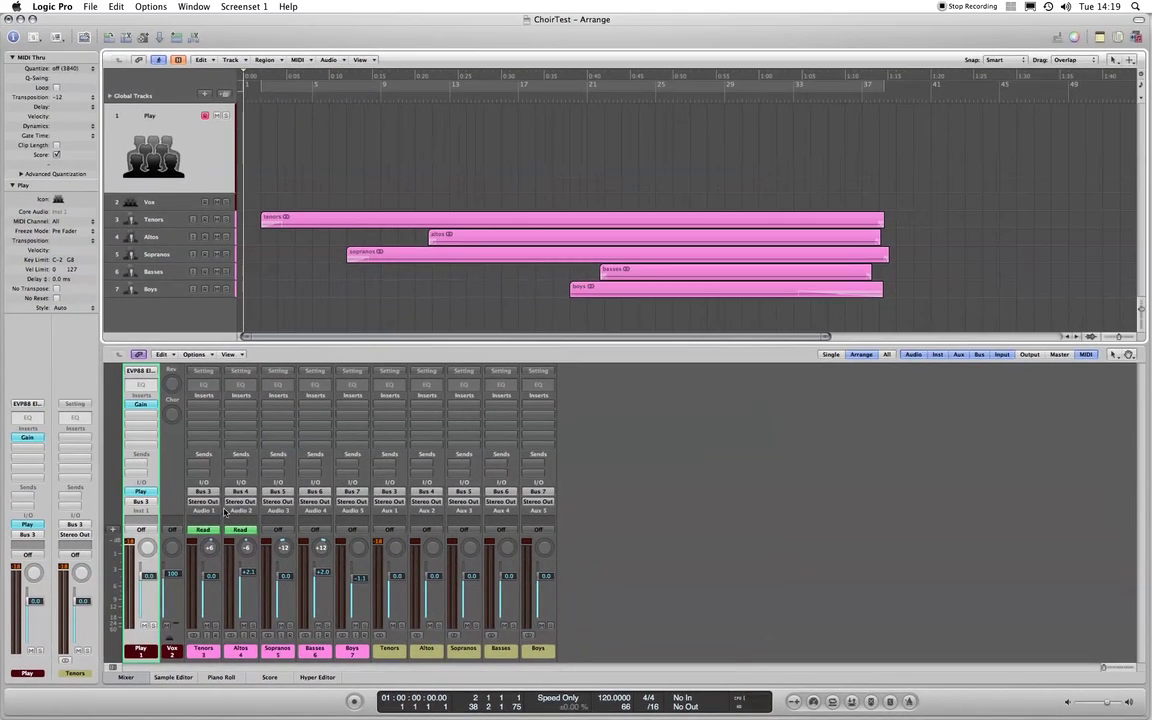
# Record a short audio take on the Tenors track starting at bar 39
pyautogui.click(166, 204)
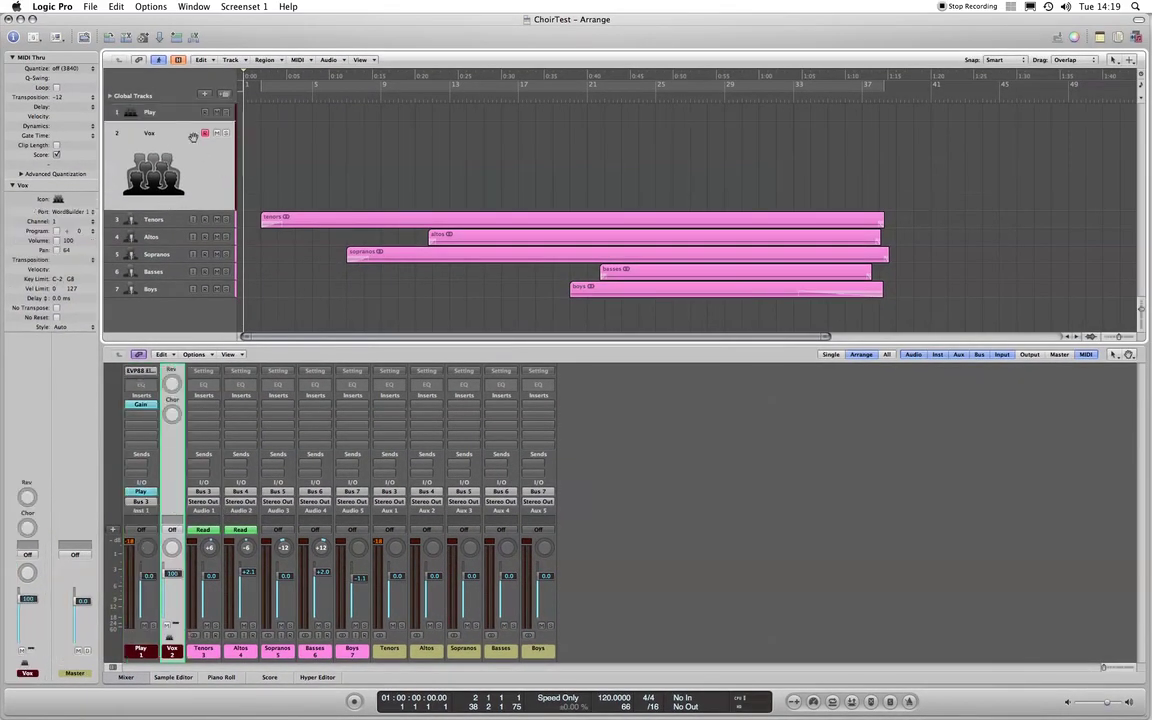
pyautogui.click(902, 98)
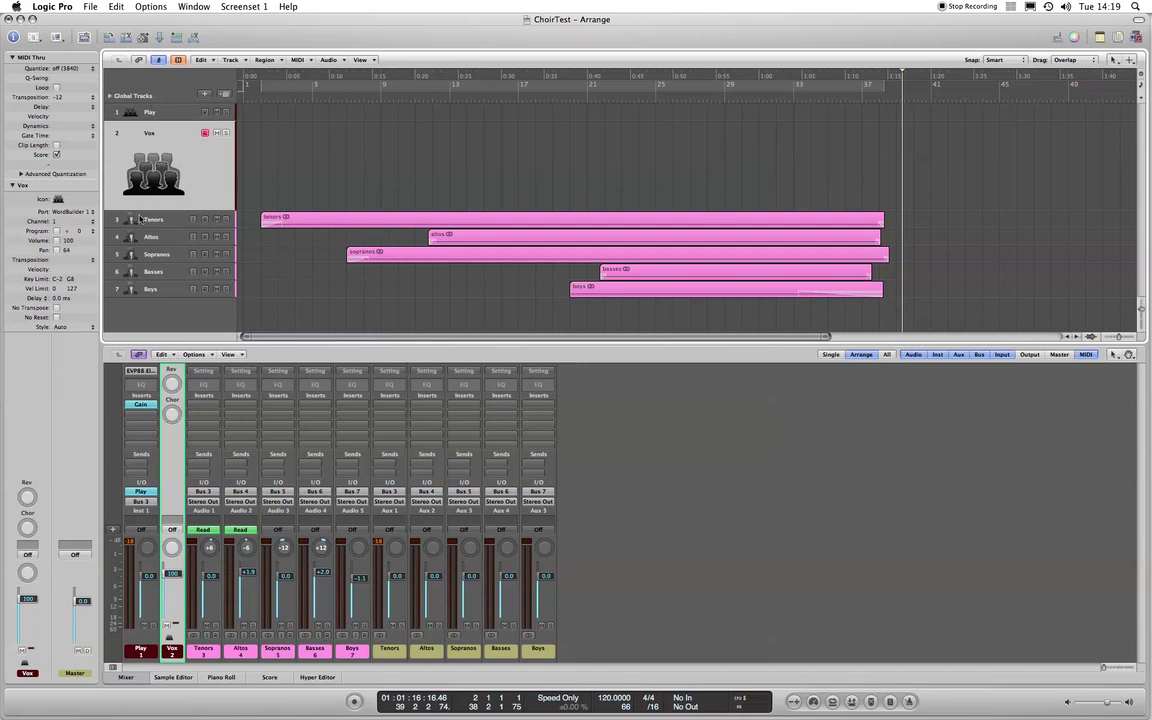
pyautogui.press('Down')
pyautogui.press('Up')
pyautogui.press('Down')
pyautogui.press('r')
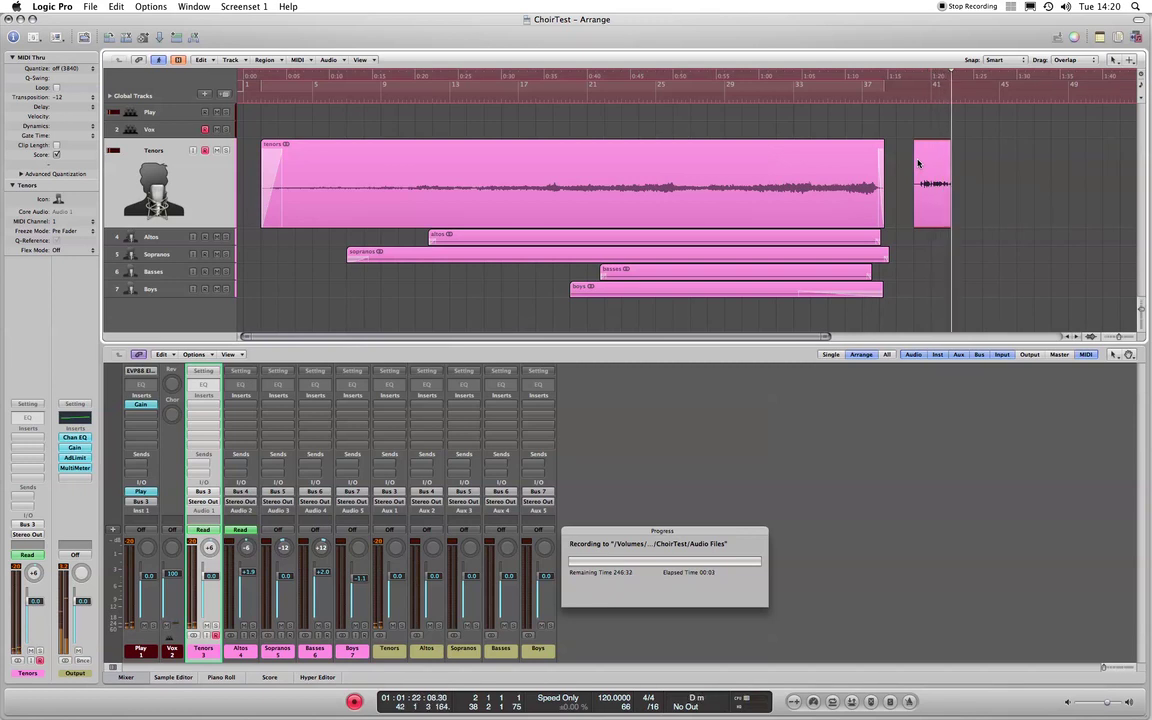
pyautogui.press('space')
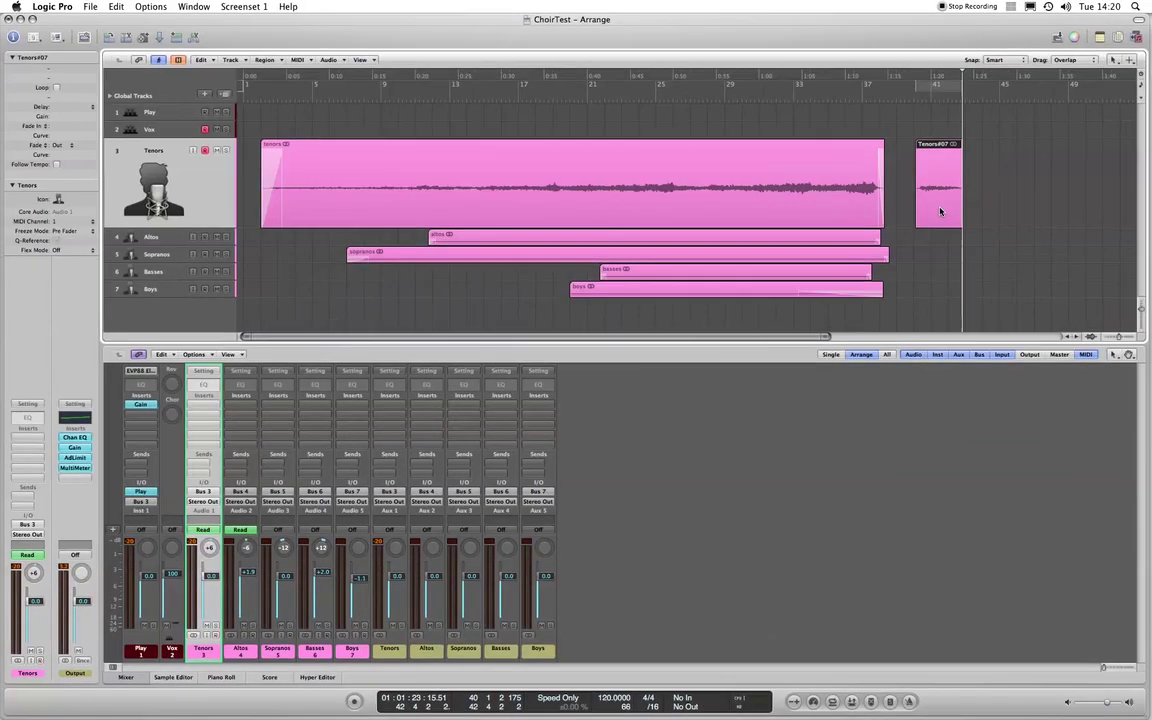
# Delete the Tenors#07 take along with its audio file
pyautogui.press('Delete')
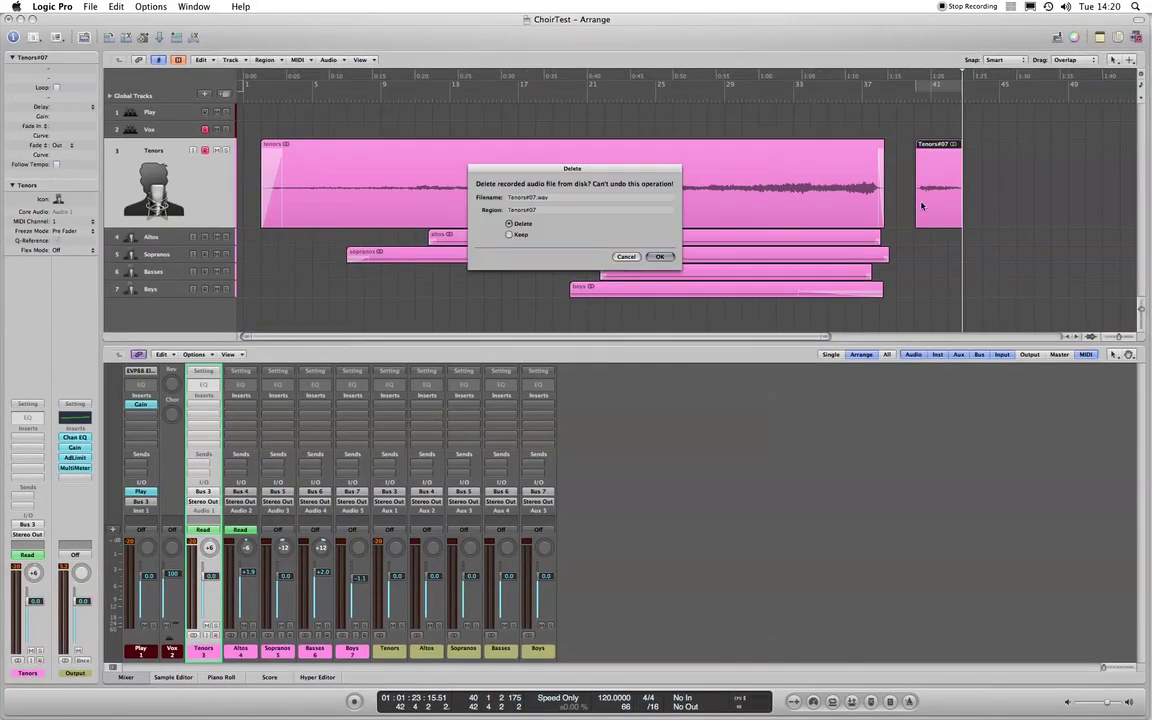
pyautogui.click(659, 256)
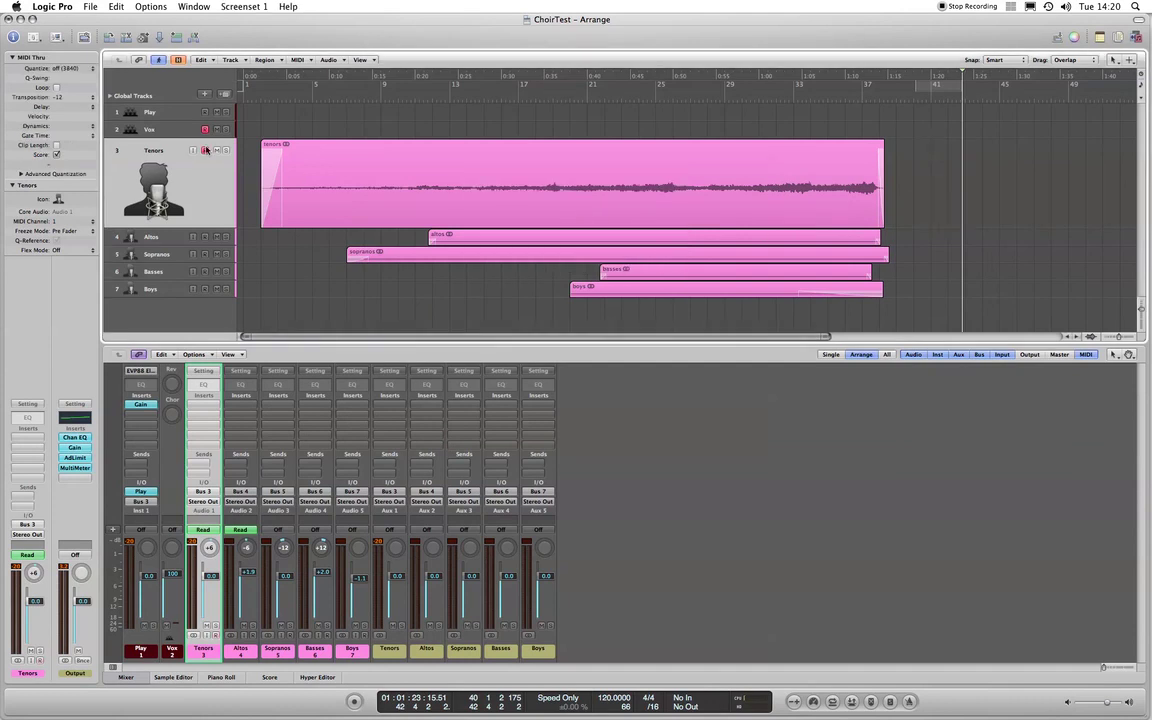
pyautogui.click(180, 122)
pyautogui.click(205, 219)
# Clear the track and region selection, then display the ChoirTest project notes
pyautogui.click(139, 118)
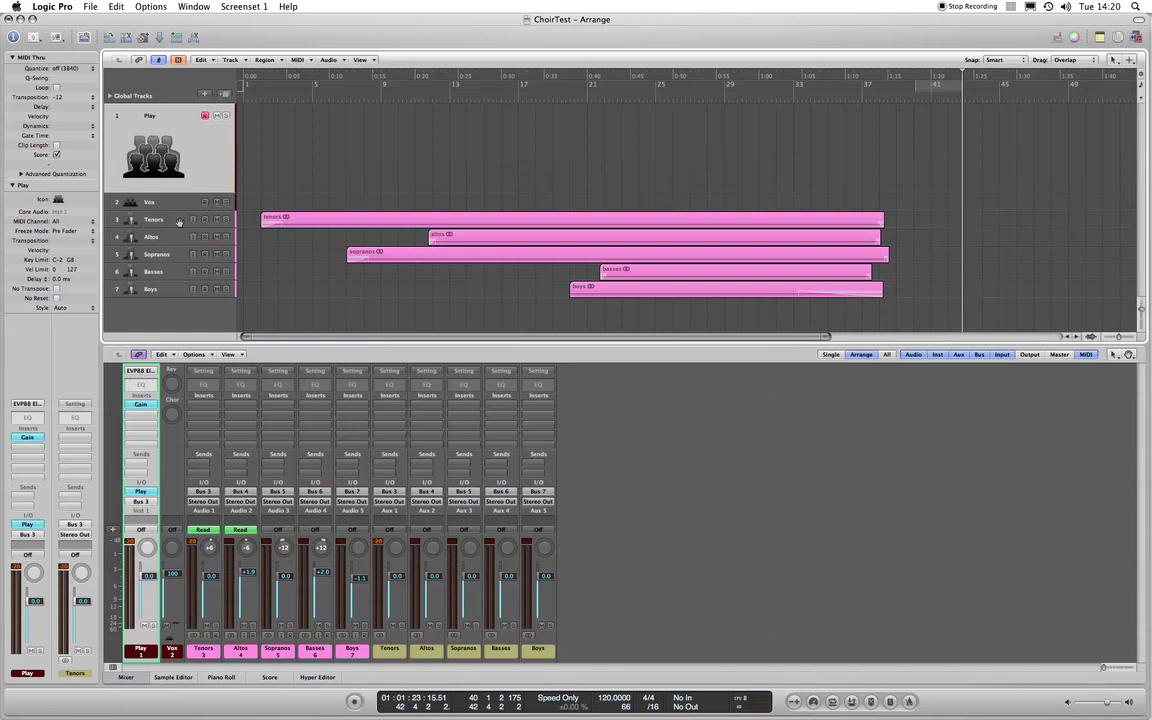
pyautogui.click(150, 235)
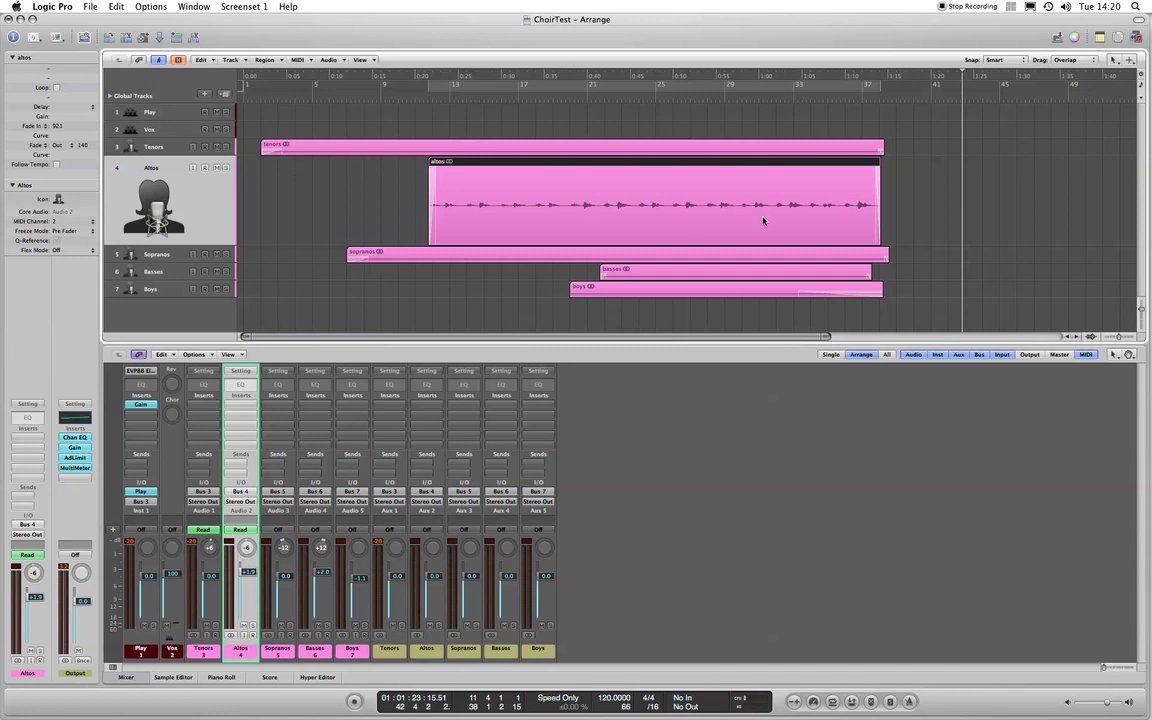
pyautogui.click(332, 190)
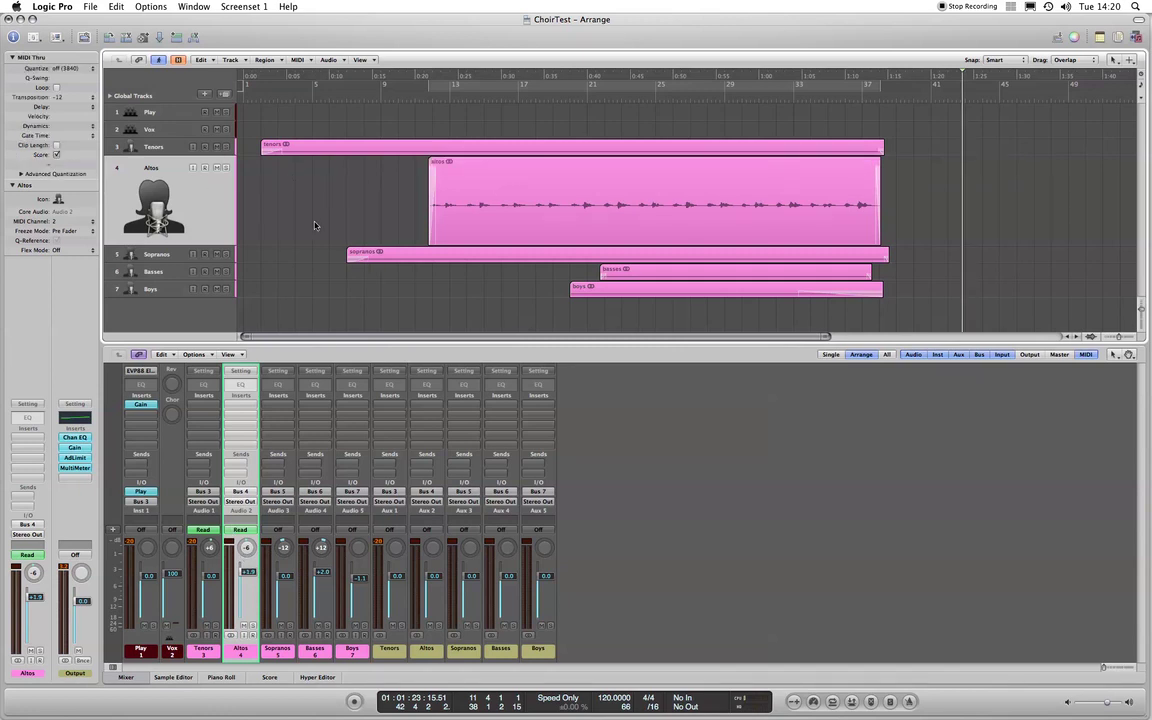
pyautogui.click(1100, 37)
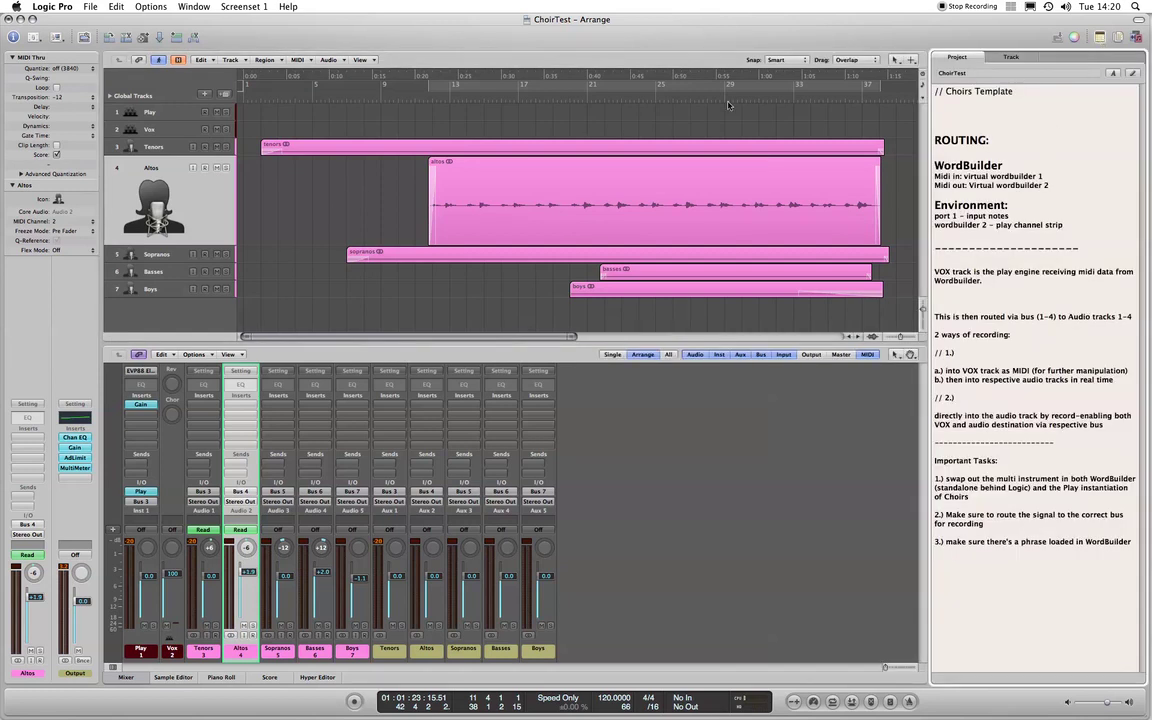